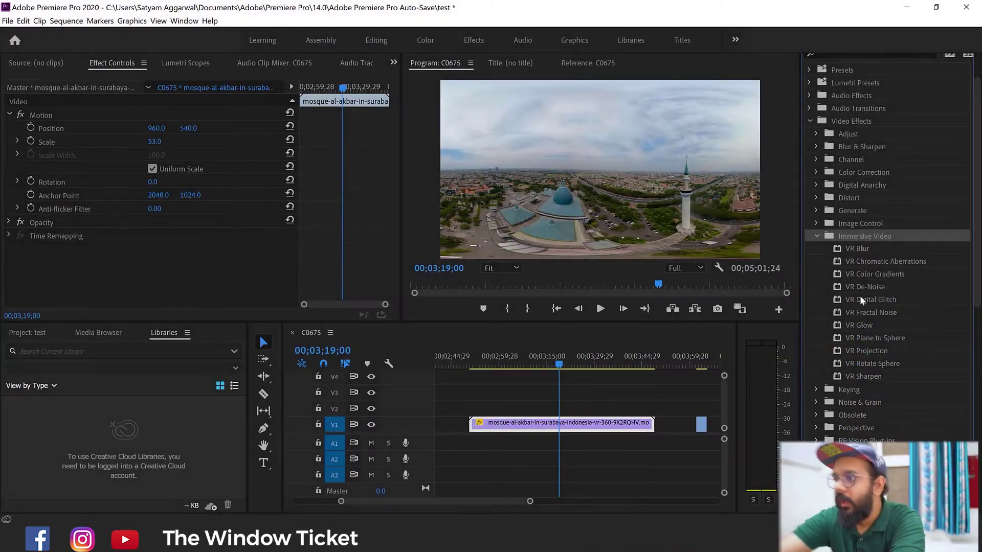
Apply VR Blur to the mosque clip, scrubbing Blurriness to 49 and back to 0.
{"action": "left_click", "coordinate": [860, 248]}
{"action": "left_click_drag", "start_coordinate": [860, 247], "coordinate": [532, 430]}
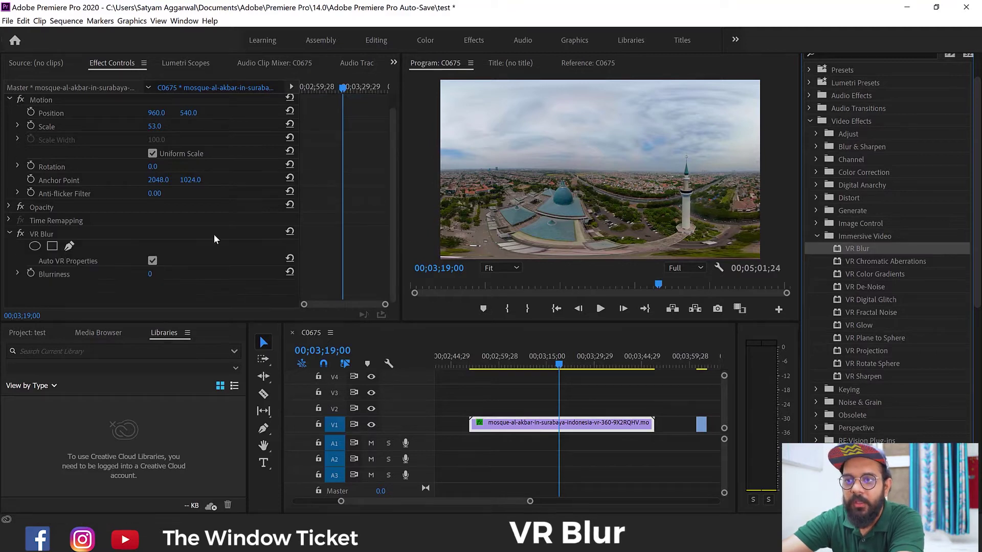
{"action": "left_click_drag", "start_coordinate": [230, 271], "coordinate": [256, 271]}
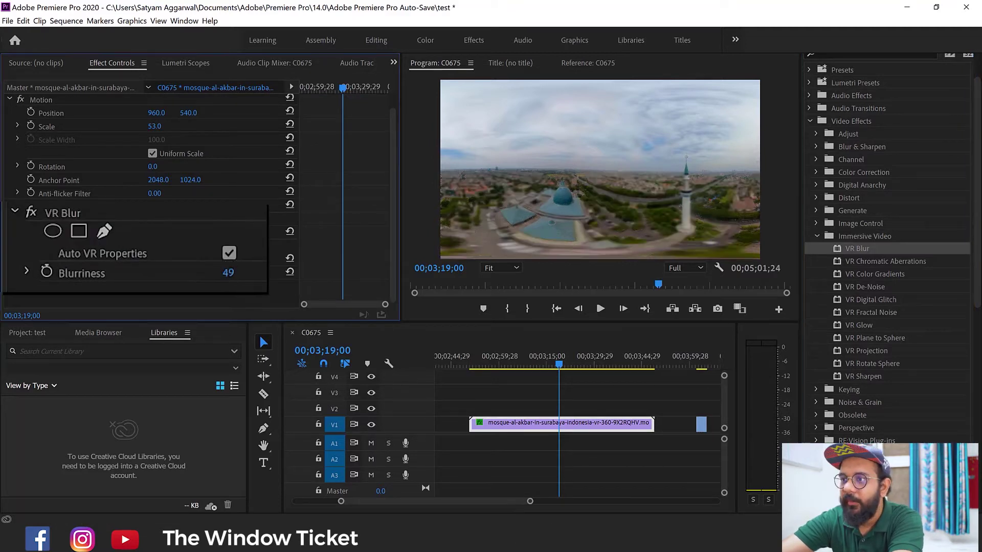
{"action": "left_click_drag", "start_coordinate": [225, 273], "coordinate": [217, 273]}
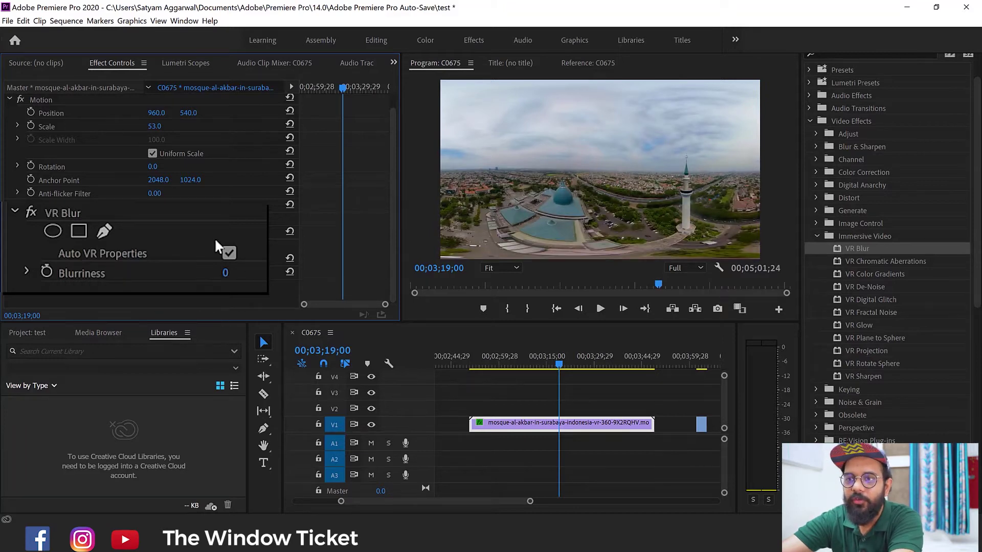
Turn Auto VR Properties off to see the layout settings, then back on.
{"action": "left_click", "coordinate": [154, 259]}
{"action": "scroll", "coordinate": [223, 225], "scroll_direction": "down", "scroll_amount": 2}
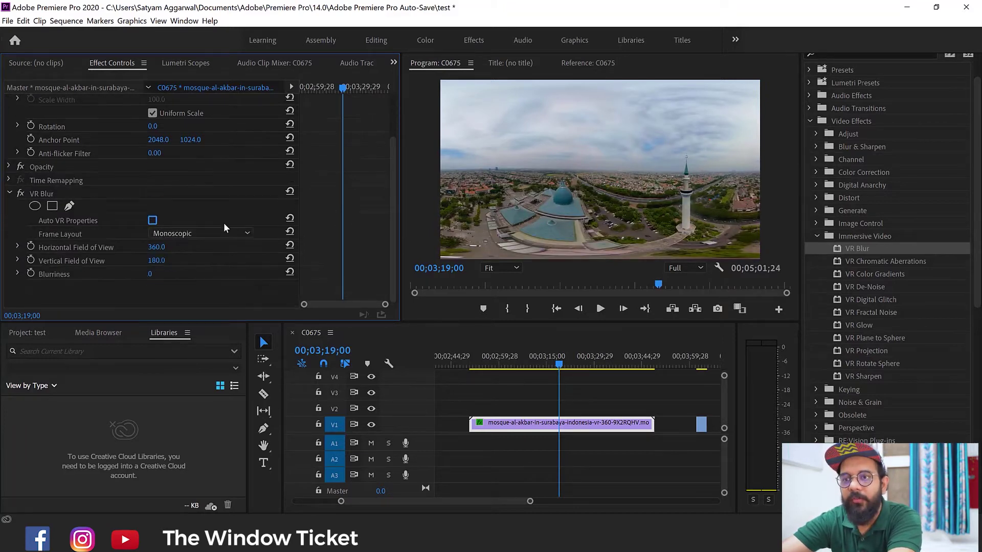
{"action": "left_click", "coordinate": [152, 222]}
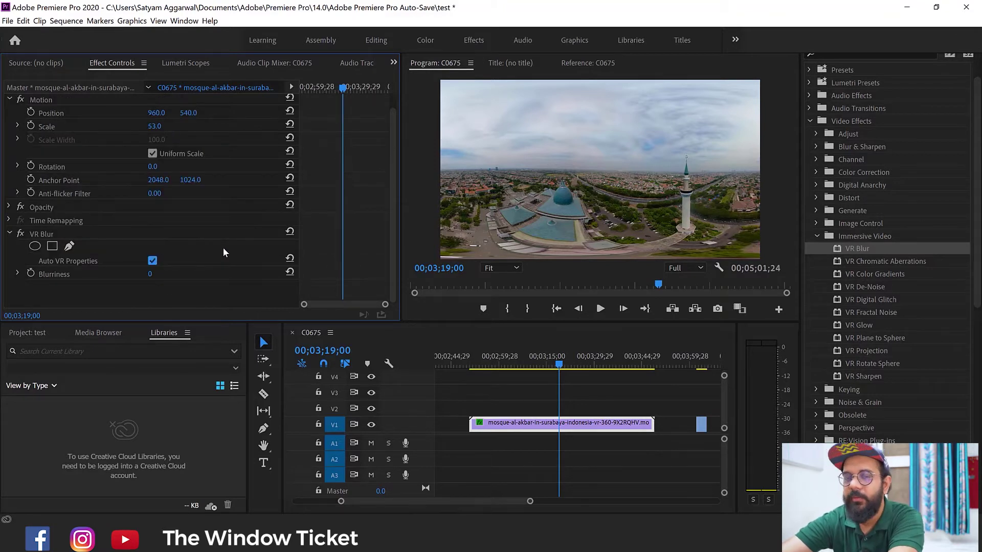
Replace VR Blur with VR Chromatic Aberrations, toggling Auto VR Properties off and back on.
{"action": "key", "text": "Delete"}
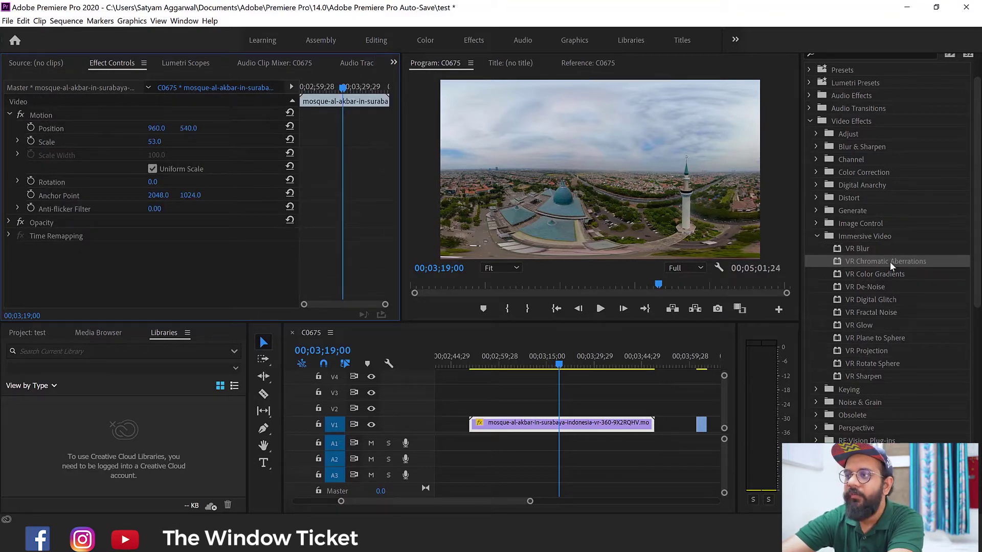
{"action": "left_click_drag", "start_coordinate": [890, 262], "coordinate": [553, 429]}
{"action": "scroll", "coordinate": [201, 239], "scroll_direction": "down", "scroll_amount": 3}
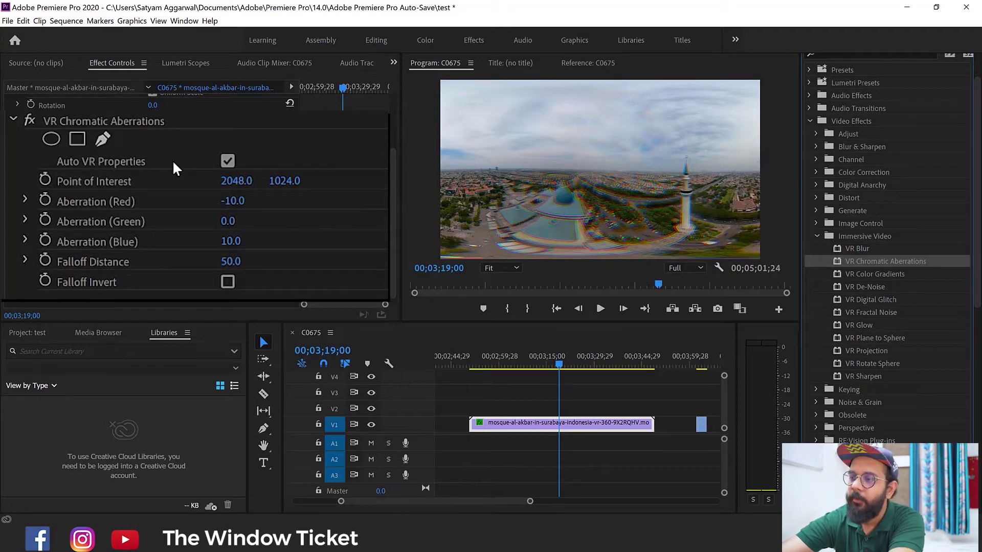
{"action": "left_click", "coordinate": [227, 162]}
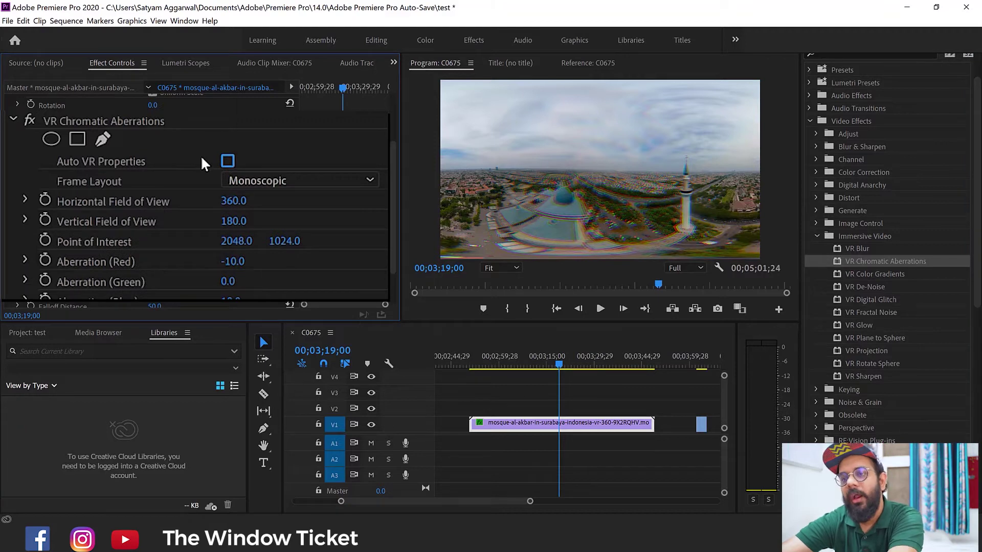
{"action": "left_click", "coordinate": [226, 162]}
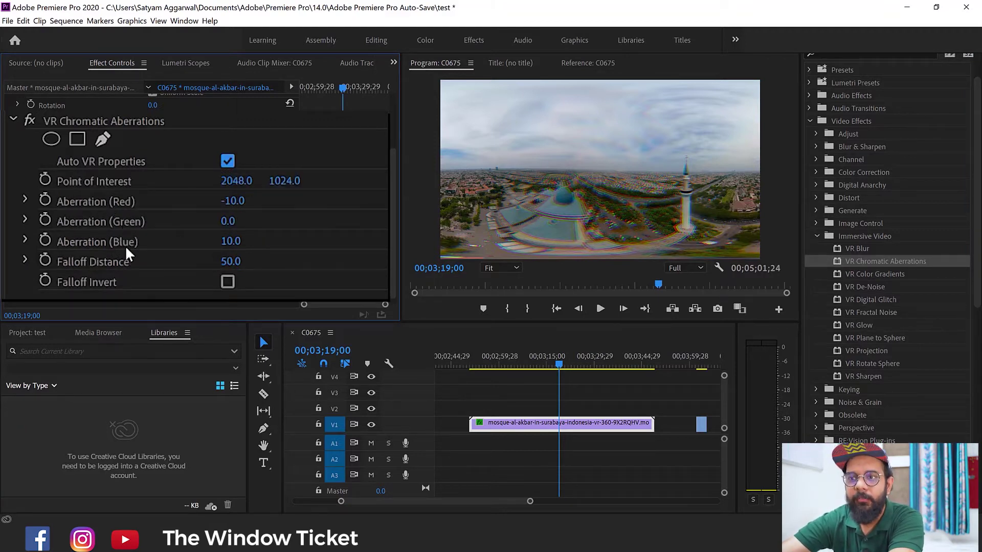
Set Aberration Red 36, Green 30, Falloff Distance 85, and invert the falloff.
{"action": "left_click_drag", "start_coordinate": [231, 201], "coordinate": [285, 199]}
{"action": "left_click_drag", "start_coordinate": [228, 221], "coordinate": [322, 228]}
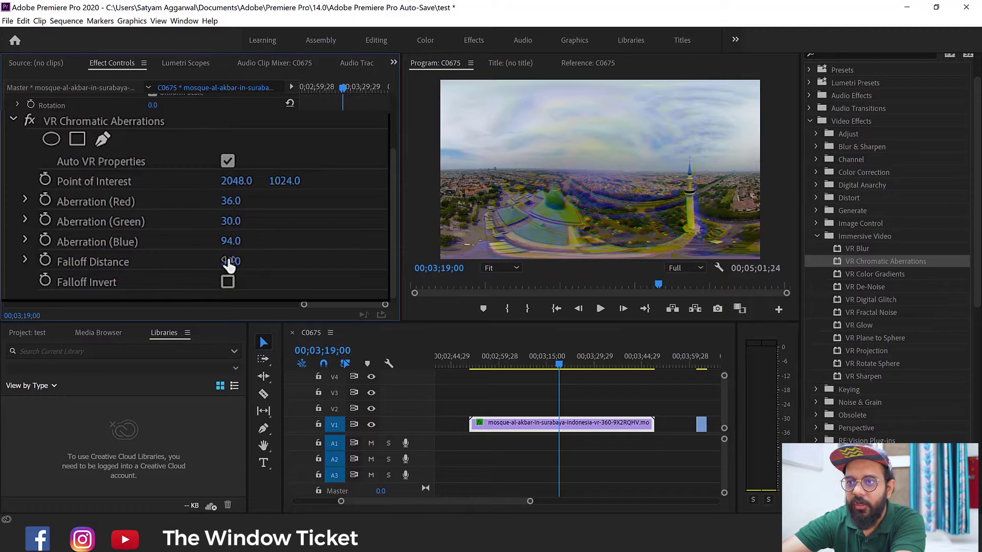
{"action": "mouse_move", "coordinate": [228, 265]}
{"action": "left_mouse_down"}
{"action": "mouse_move", "coordinate": [279, 268]}
{"action": "mouse_move", "coordinate": [248, 259]}
{"action": "left_mouse_up"}
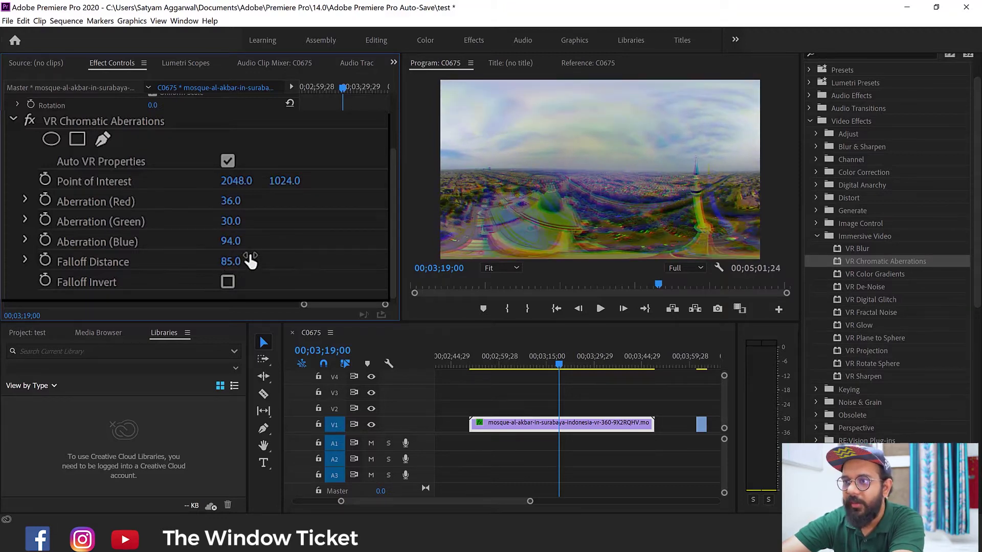
{"action": "left_click", "coordinate": [227, 282]}
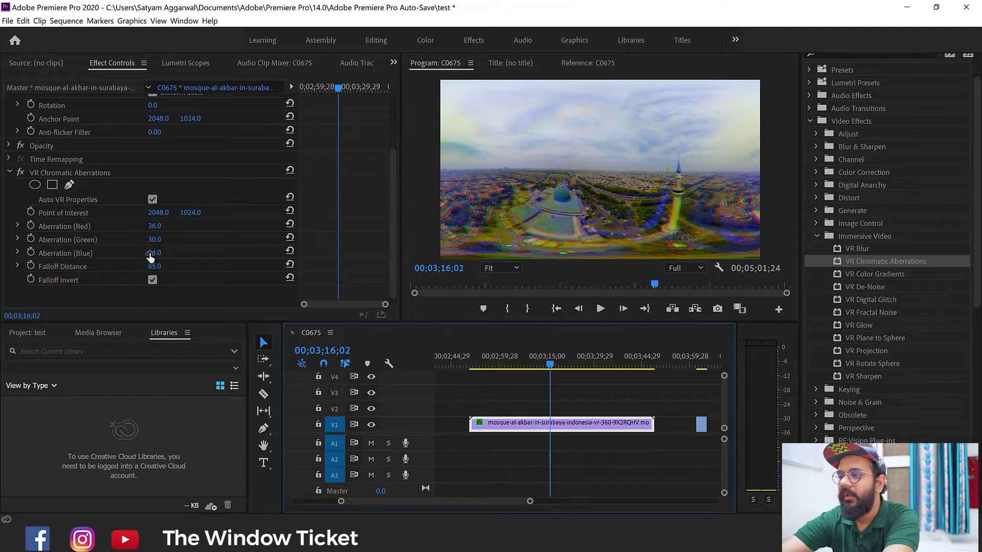
{"action": "left_click", "coordinate": [83, 174]}
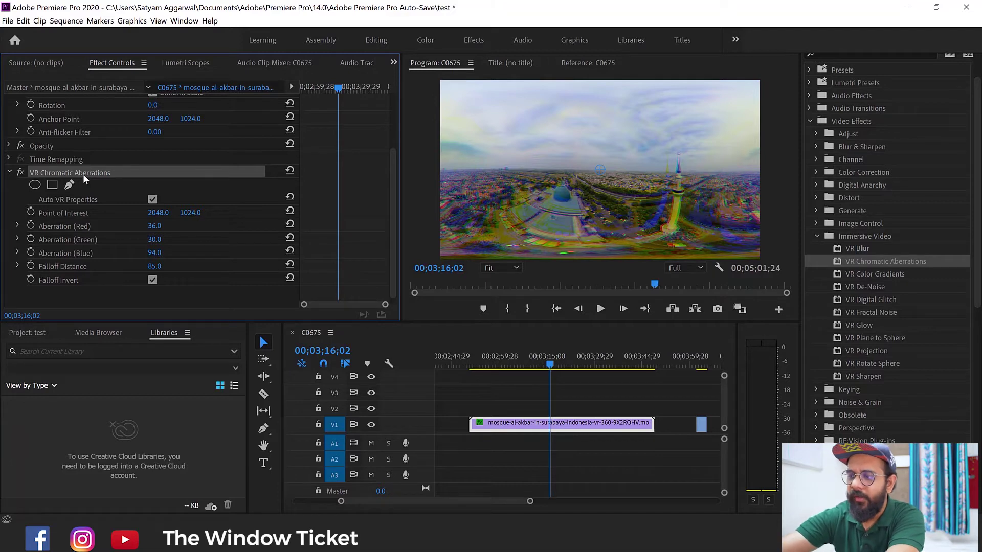
Replace Chromatic Aberrations with VR Color Gradients at 5 points, Power 30, Blend 0.
{"action": "key", "text": "Delete"}
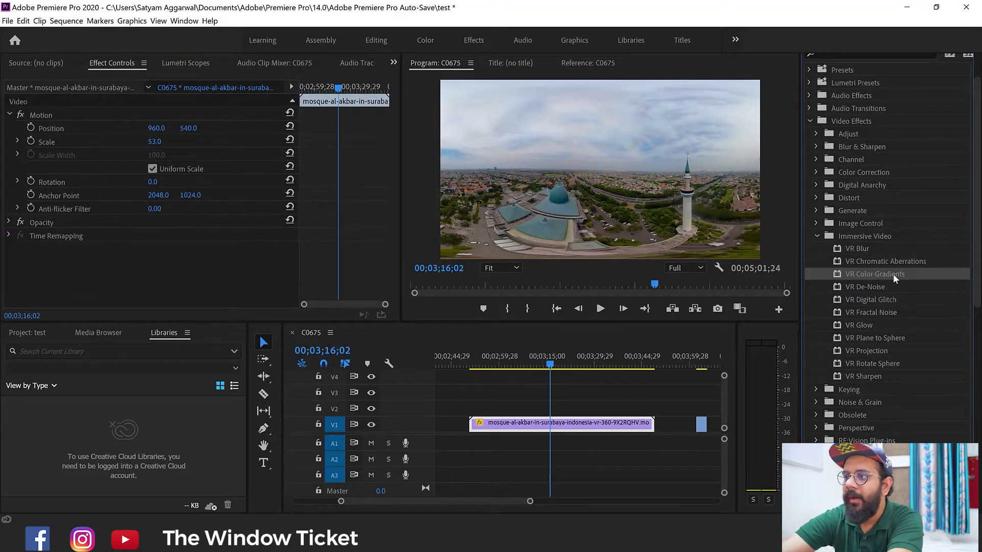
{"action": "left_click_drag", "start_coordinate": [893, 274], "coordinate": [528, 431]}
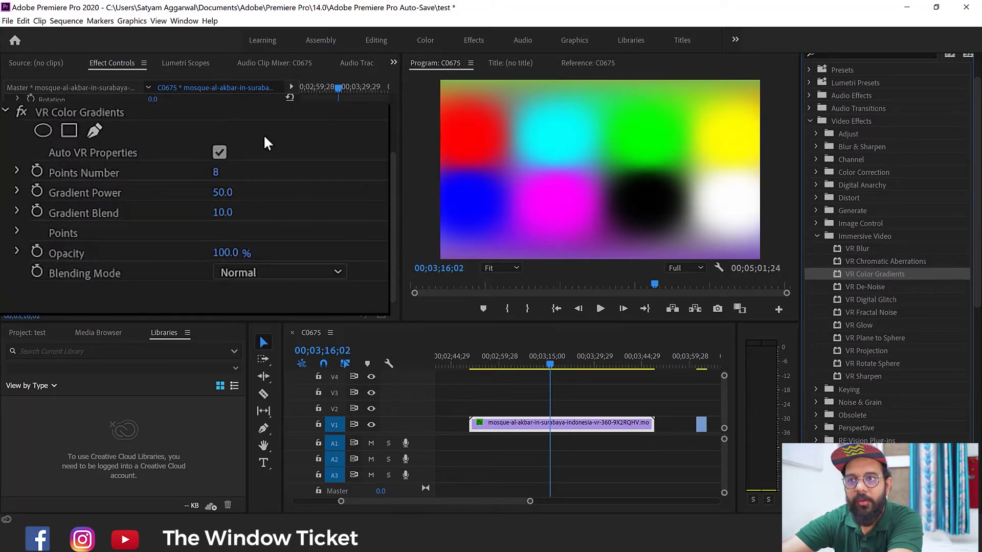
{"action": "left_click", "coordinate": [217, 172]}
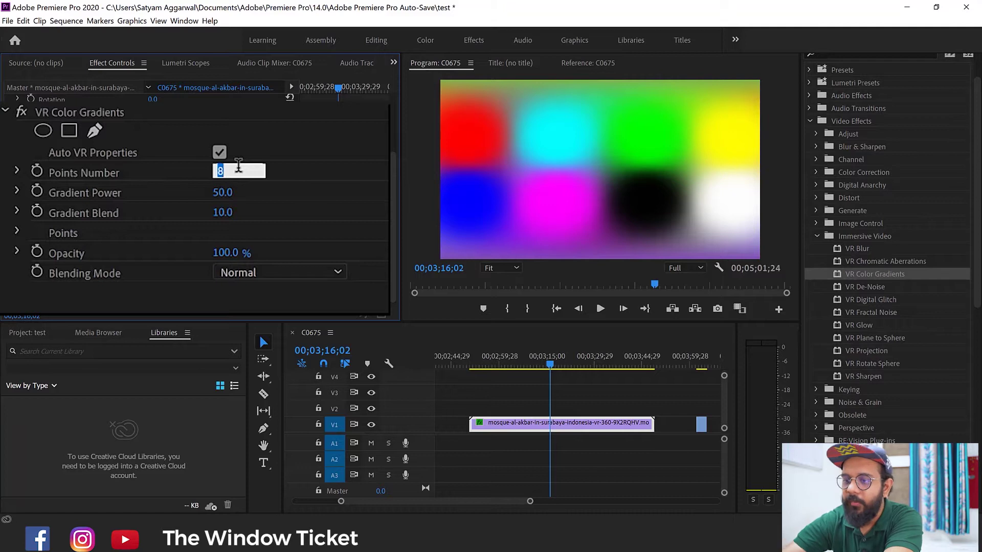
{"action": "type", "text": "5"}
{"action": "key", "text": "Return"}
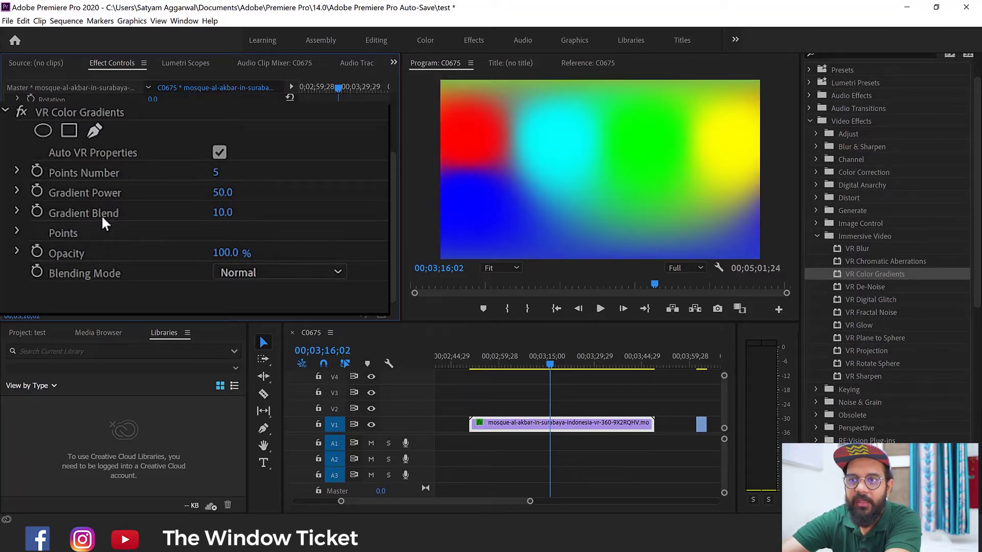
{"action": "mouse_move", "coordinate": [222, 194]}
{"action": "left_mouse_down"}
{"action": "mouse_move", "coordinate": [277, 187]}
{"action": "mouse_move", "coordinate": [210, 190]}
{"action": "left_mouse_up"}
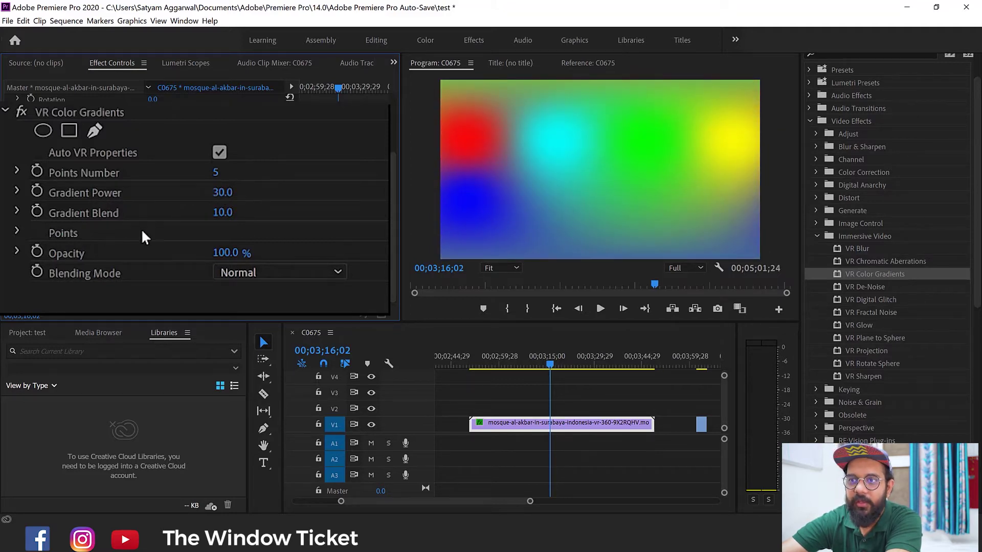
{"action": "mouse_move", "coordinate": [245, 213]}
{"action": "left_mouse_down"}
{"action": "mouse_move", "coordinate": [280, 207]}
{"action": "mouse_move", "coordinate": [180, 225]}
{"action": "left_mouse_up"}
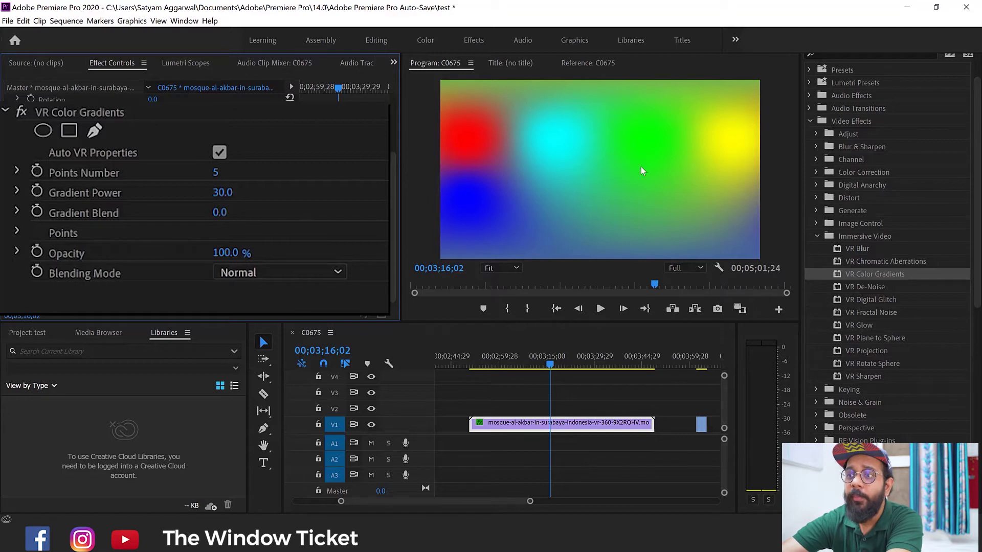
Review the gradient points, then set gradient Opacity to 47% and Blending Mode to Screen.
{"action": "left_click", "coordinate": [16, 233]}
{"action": "scroll", "coordinate": [130, 212], "scroll_direction": "down", "scroll_amount": 3}
{"action": "scroll", "coordinate": [187, 102], "scroll_direction": "down", "scroll_amount": 3}
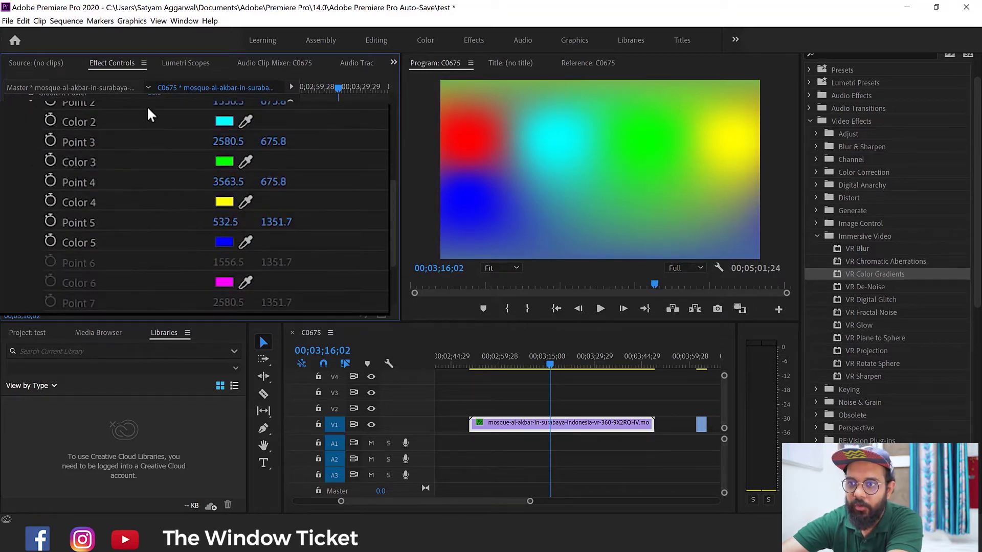
{"action": "scroll", "coordinate": [151, 262], "scroll_direction": "up", "scroll_amount": 4}
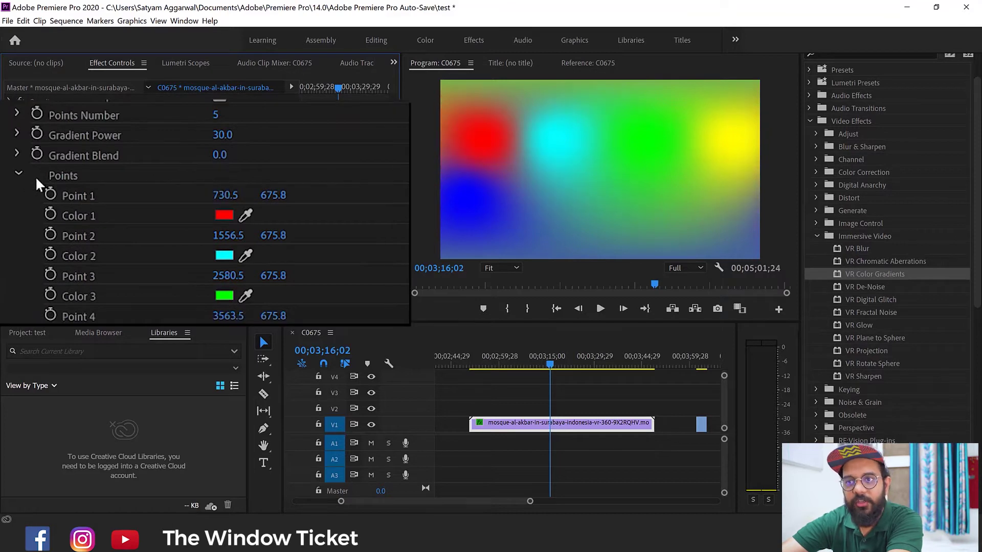
{"action": "left_click", "coordinate": [17, 175]}
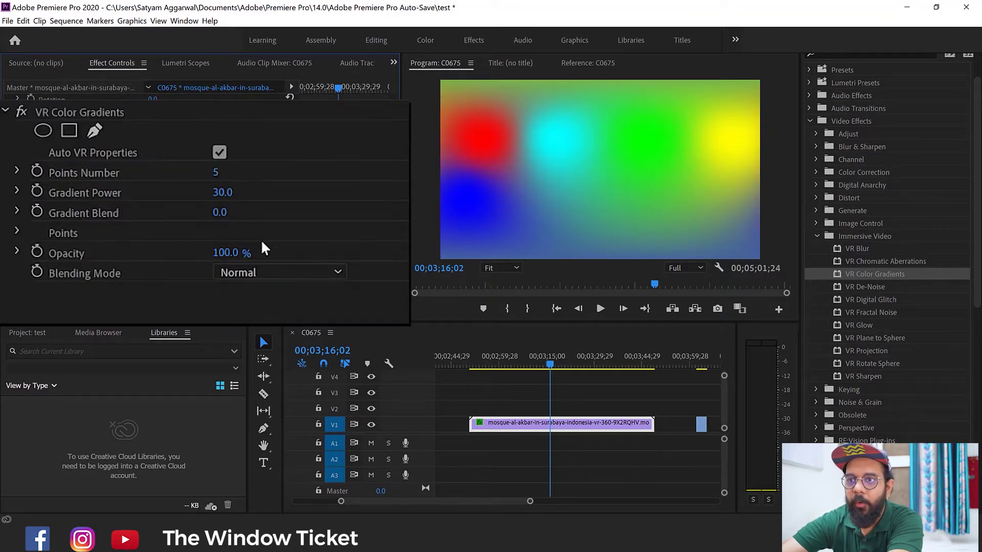
{"action": "left_click_drag", "start_coordinate": [232, 253], "coordinate": [182, 258]}
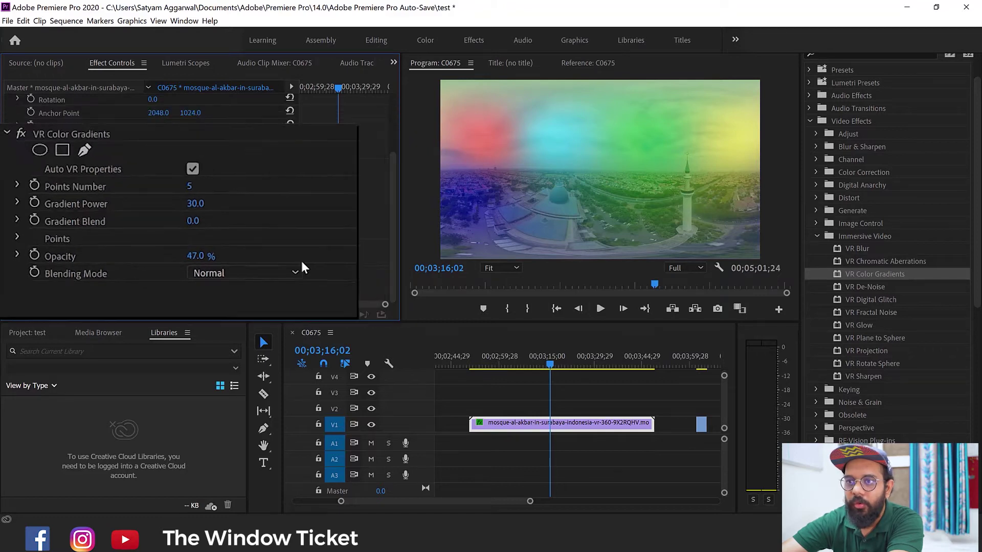
{"action": "left_click", "coordinate": [210, 274]}
{"action": "left_click", "coordinate": [193, 67]}
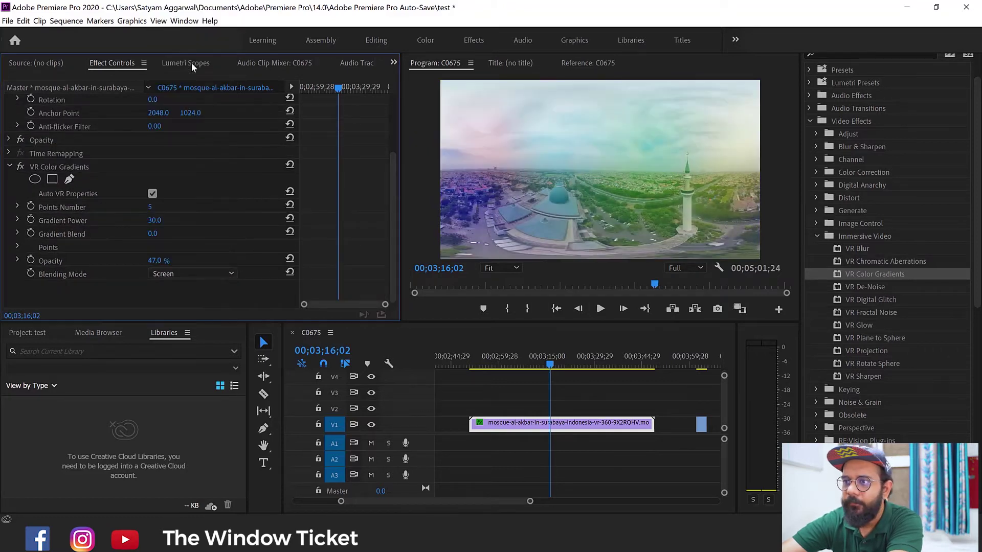
Move the playhead to 00;03;18;15 and delete VR Color Gradients.
{"action": "left_click_drag", "start_coordinate": [484, 355], "coordinate": [558, 353]}
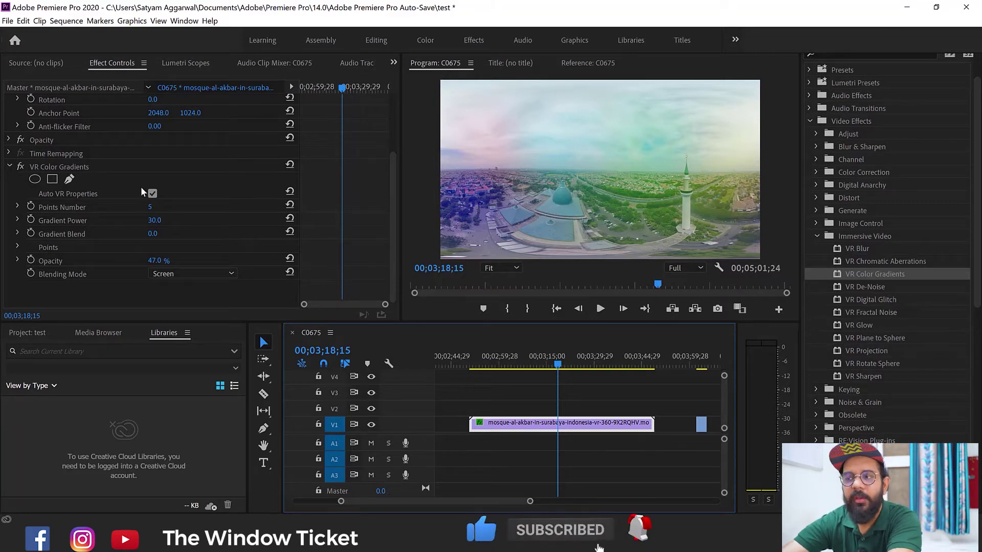
{"action": "left_click", "coordinate": [74, 169]}
{"action": "key", "text": "Delete"}
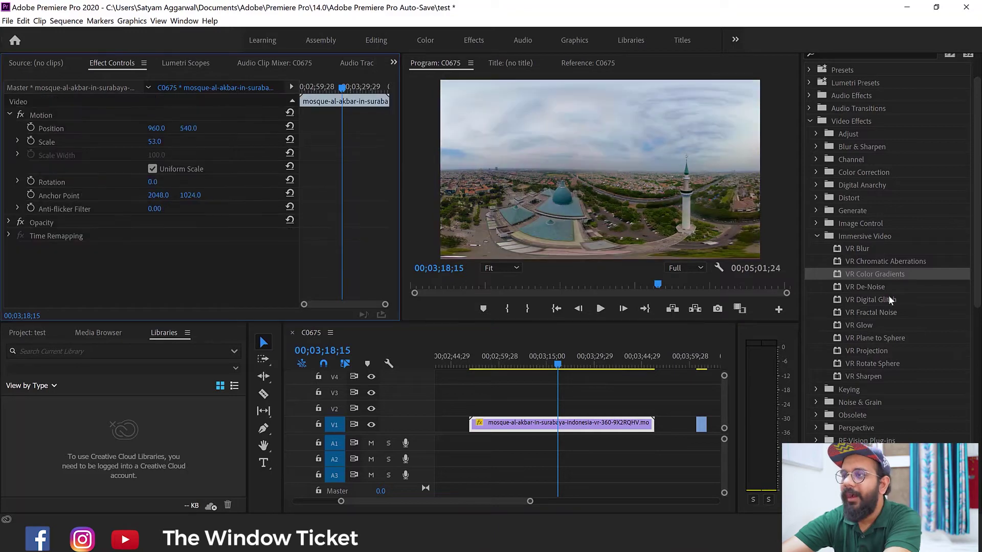
Apply VR De-Noise to the mosque clip with Noise Level 1.00 and Salt and Pepper noise.
{"action": "mouse_move", "coordinate": [873, 285]}
{"action": "left_mouse_down"}
{"action": "mouse_move", "coordinate": [753, 330]}
{"action": "mouse_move", "coordinate": [563, 424]}
{"action": "left_mouse_up"}
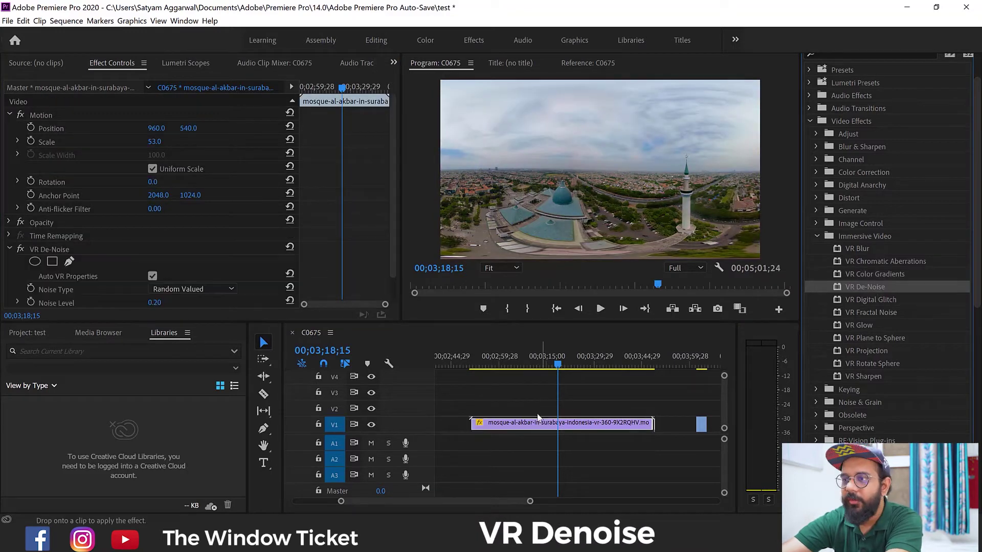
{"action": "scroll", "coordinate": [264, 239], "scroll_direction": "down", "scroll_amount": 1}
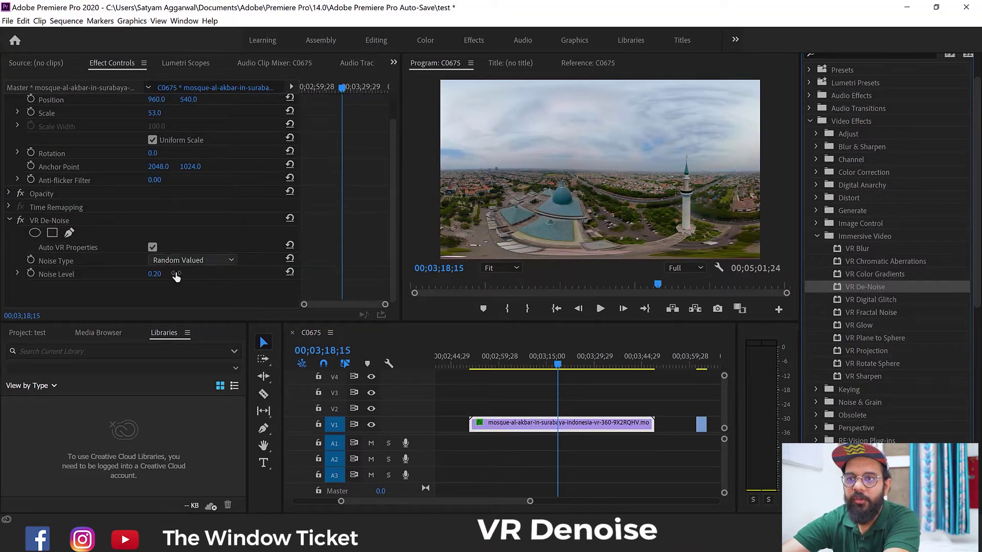
{"action": "left_click_drag", "start_coordinate": [154, 278], "coordinate": [281, 278]}
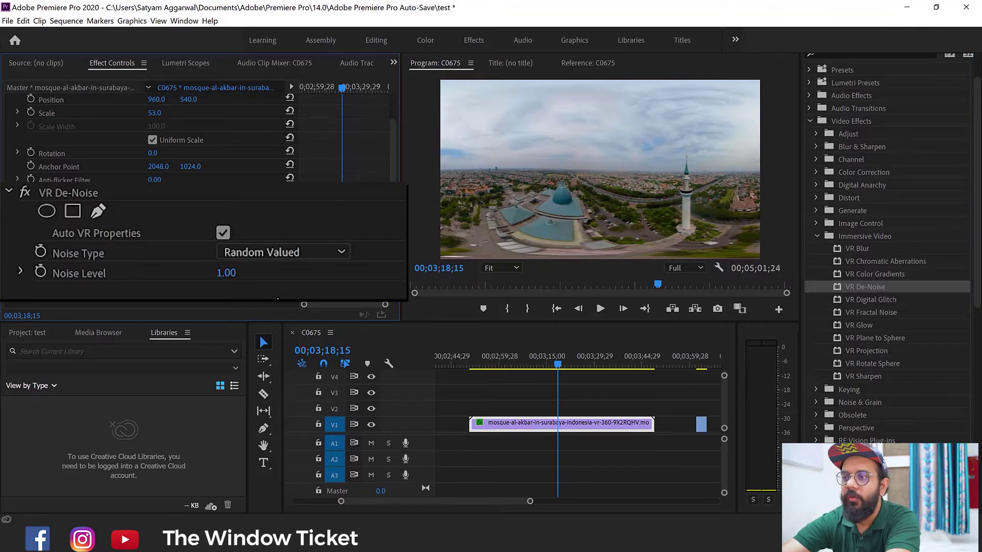
{"action": "left_click", "coordinate": [288, 253]}
{"action": "left_click", "coordinate": [293, 290]}
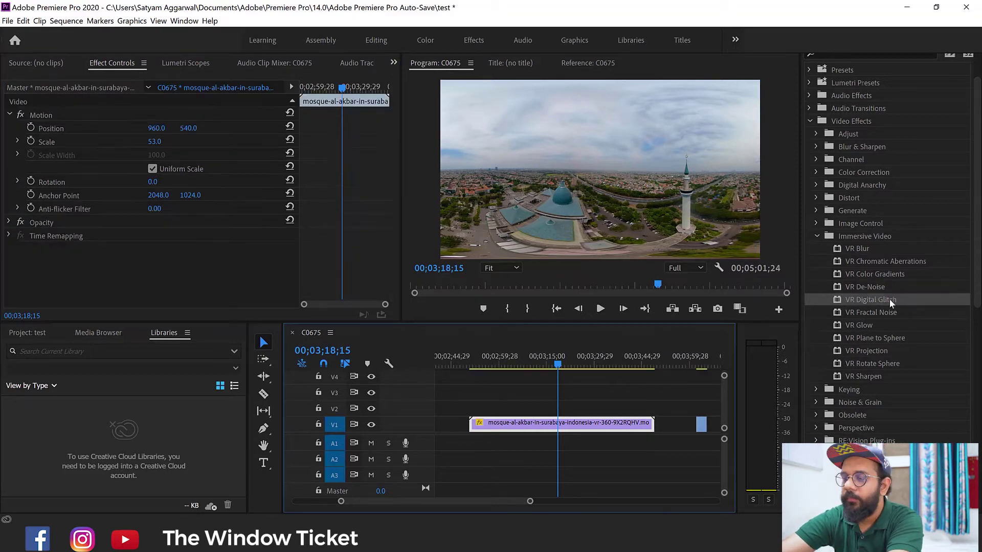
Apply VR Digital Glitch with Geometry Distortion X 100.0 and stronger Color Distortion.
{"action": "mouse_move", "coordinate": [887, 299]}
{"action": "left_mouse_down"}
{"action": "mouse_move", "coordinate": [380, 261]}
{"action": "mouse_move", "coordinate": [183, 293]}
{"action": "left_mouse_up"}
{"action": "scroll", "coordinate": [183, 293], "scroll_direction": "down", "scroll_amount": 3}
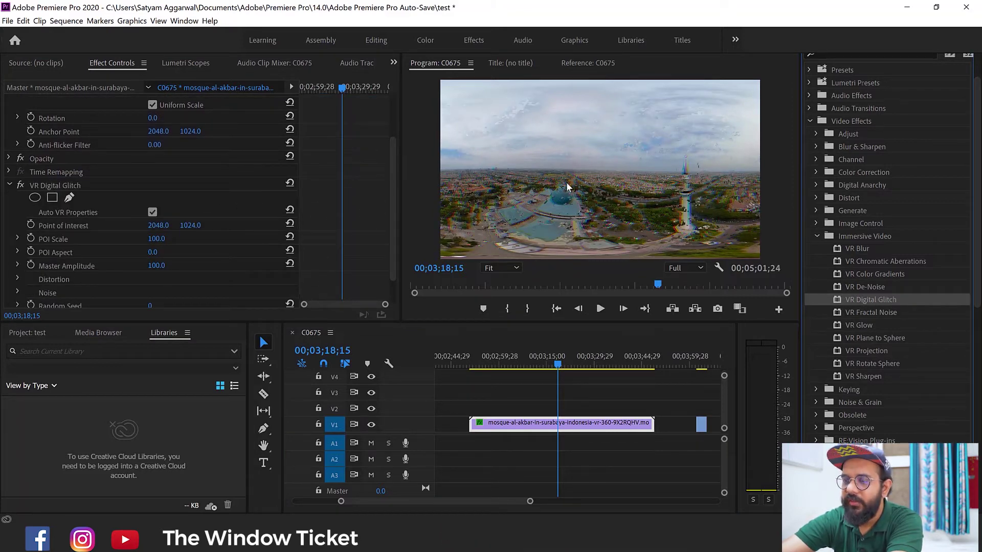
{"action": "scroll", "coordinate": [194, 193], "scroll_direction": "down", "scroll_amount": 2}
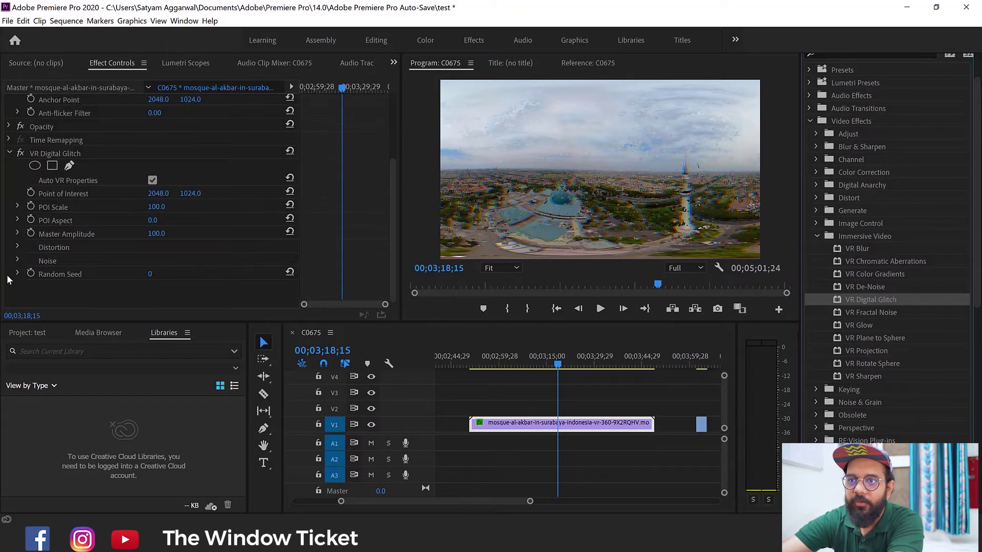
{"action": "left_click", "coordinate": [15, 250]}
{"action": "left_click", "coordinate": [17, 247]}
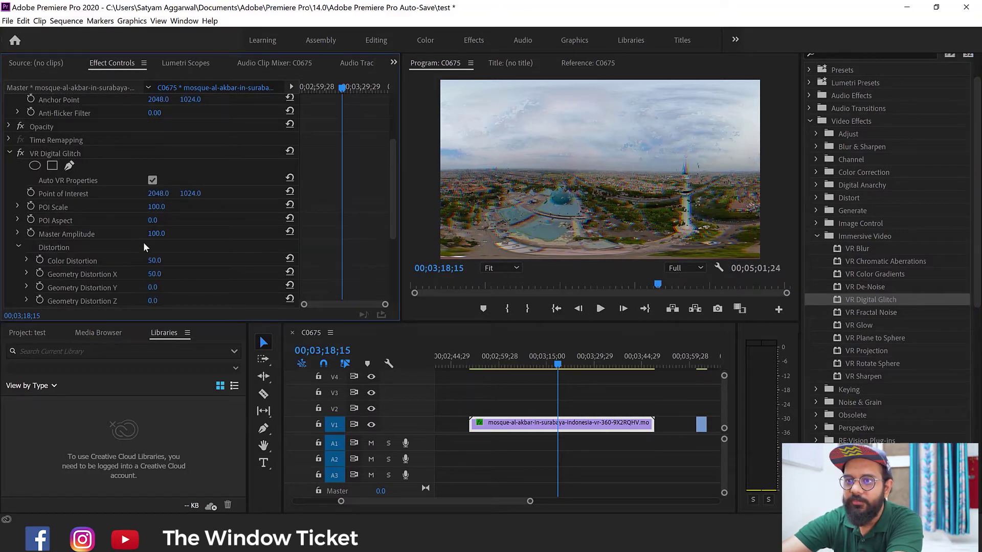
{"action": "scroll", "coordinate": [146, 242], "scroll_direction": "down", "scroll_amount": 1}
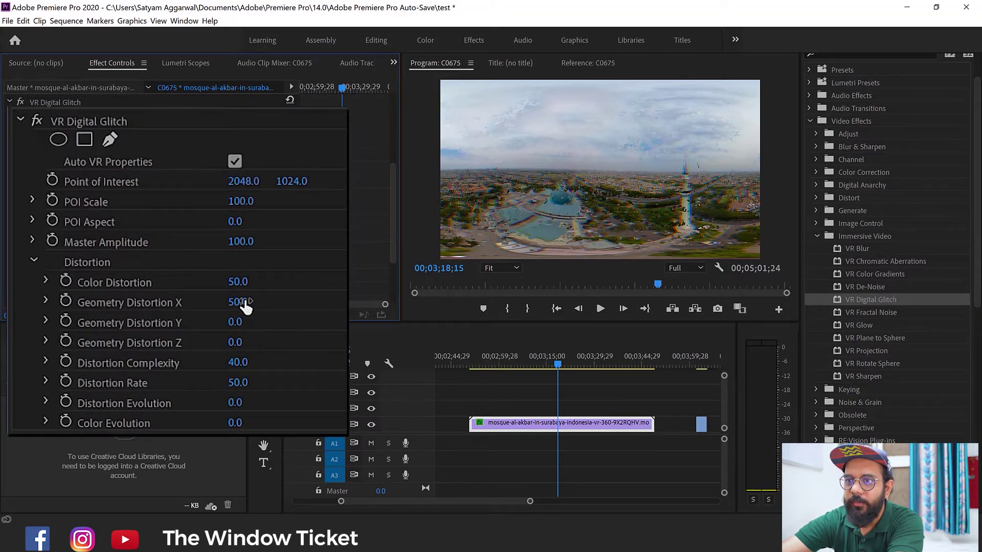
{"action": "left_click_drag", "start_coordinate": [246, 305], "coordinate": [344, 302]}
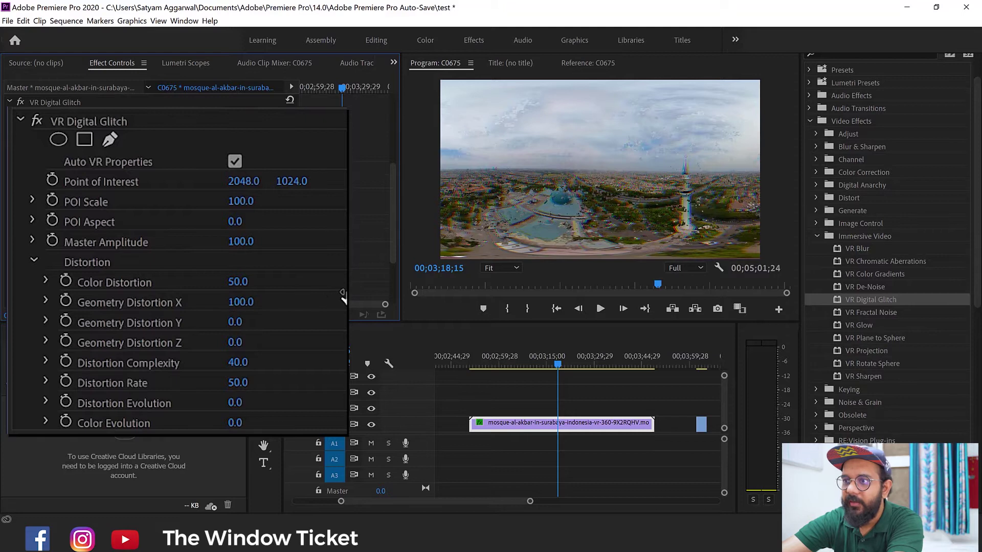
{"action": "left_click_drag", "start_coordinate": [244, 282], "coordinate": [305, 285]}
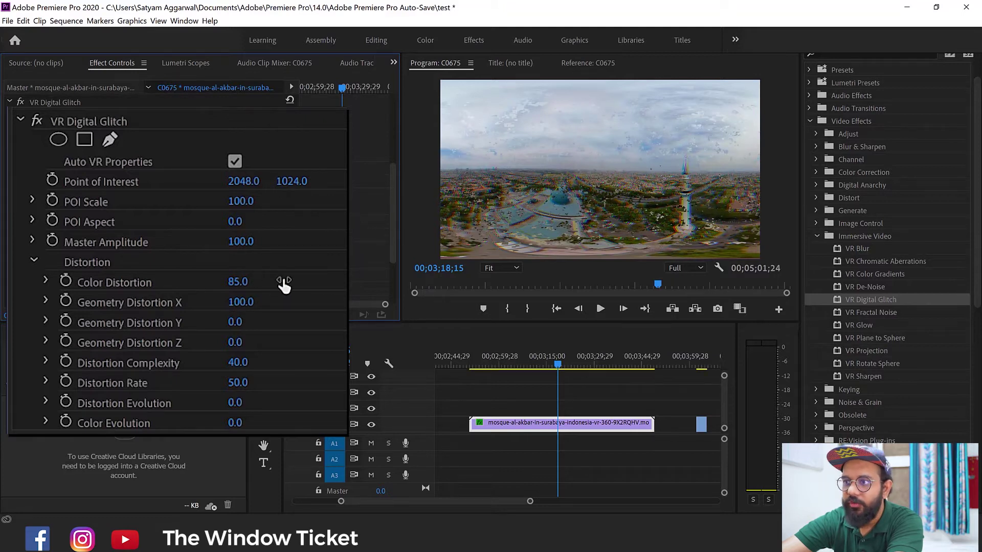
{"action": "left_click", "coordinate": [34, 260]}
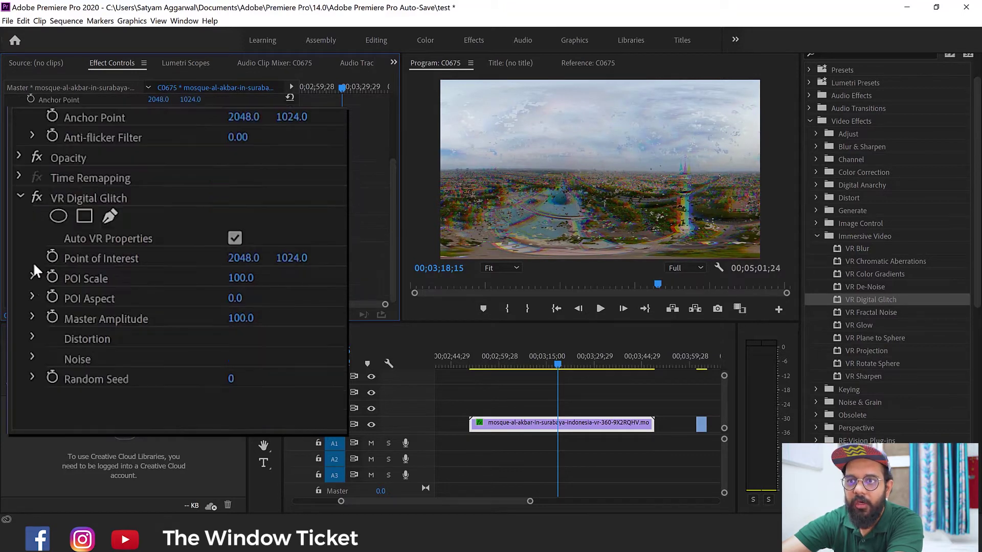
Raise the glitch Noise Strength and Scale, change Evolution, then swap in VR Fractal Noise.
{"action": "left_click", "coordinate": [30, 357]}
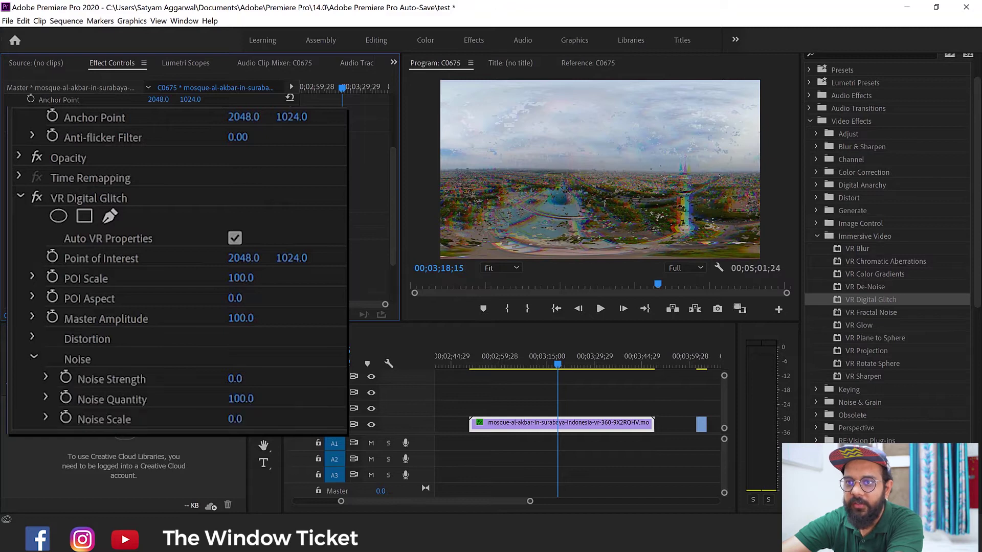
{"action": "scroll", "coordinate": [153, 282], "scroll_direction": "down", "scroll_amount": 3}
{"action": "mouse_move", "coordinate": [243, 280]}
{"action": "left_mouse_down"}
{"action": "mouse_move", "coordinate": [305, 286]}
{"action": "mouse_move", "coordinate": [208, 291]}
{"action": "left_mouse_up"}
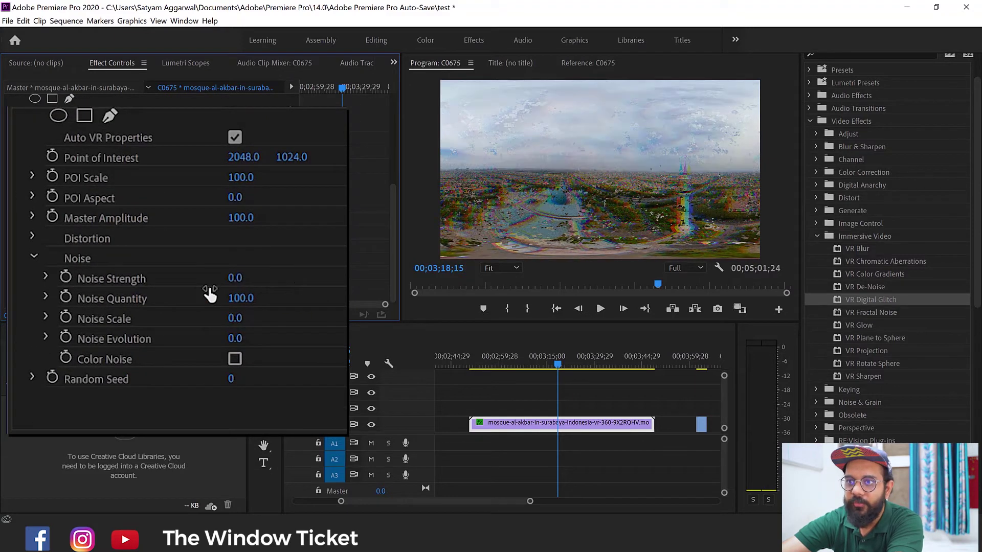
{"action": "mouse_move", "coordinate": [245, 320]}
{"action": "left_mouse_down"}
{"action": "mouse_move", "coordinate": [341, 318]}
{"action": "mouse_move", "coordinate": [175, 362]}
{"action": "left_mouse_up"}
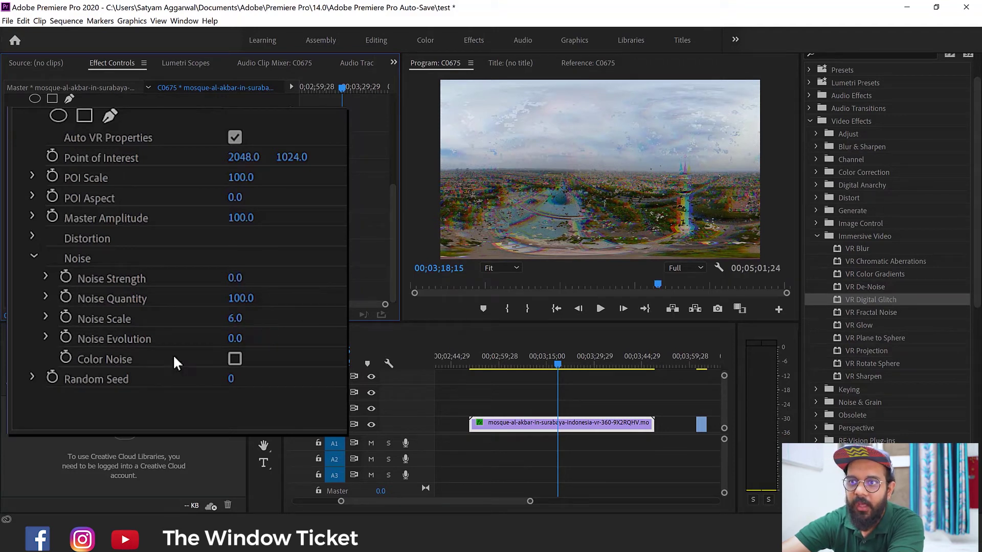
{"action": "mouse_move", "coordinate": [239, 344]}
{"action": "left_mouse_down"}
{"action": "mouse_move", "coordinate": [327, 341]}
{"action": "mouse_move", "coordinate": [224, 347]}
{"action": "left_mouse_up"}
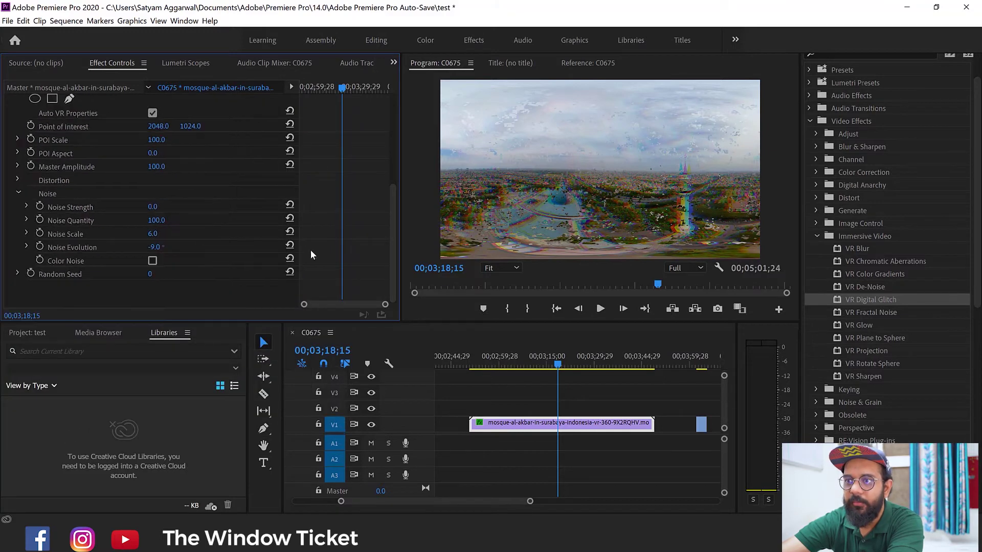
{"action": "left_click", "coordinate": [19, 192]}
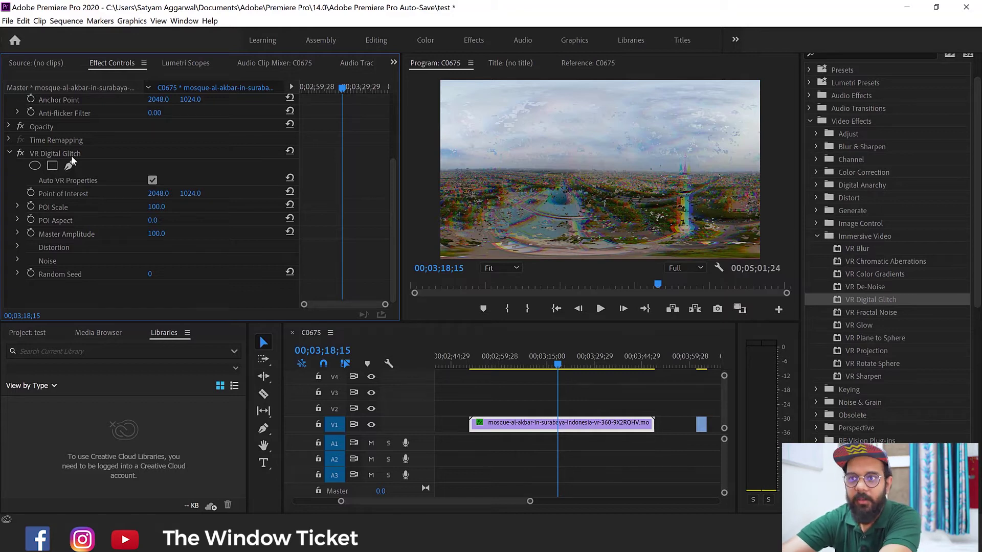
{"action": "key", "text": "Delete"}
{"action": "left_click_drag", "start_coordinate": [854, 311], "coordinate": [554, 416]}
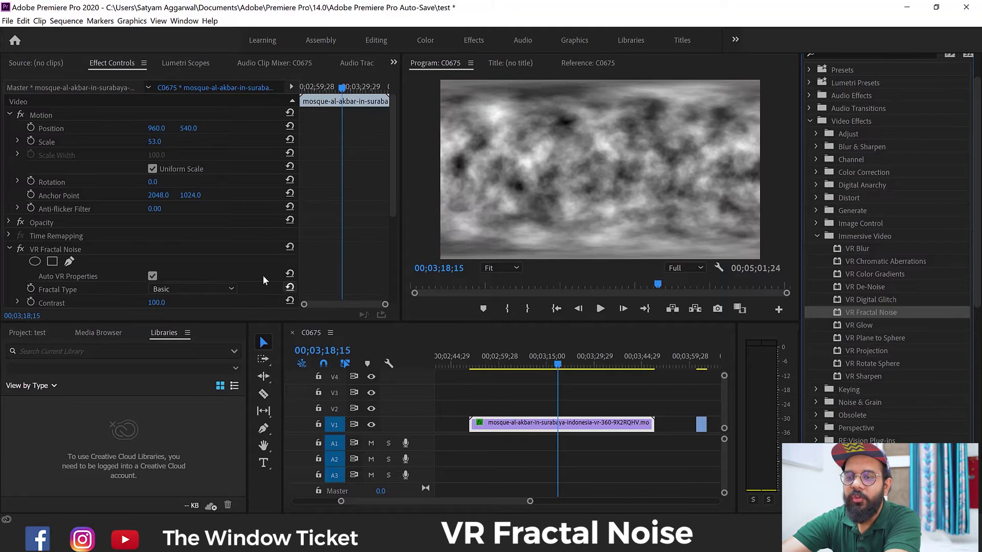
Try several Fractal Types, settle on Strings, and raise Contrast to 136.
{"action": "scroll", "coordinate": [235, 250], "scroll_direction": "down", "scroll_amount": 5}
{"action": "left_click", "coordinate": [191, 161]}
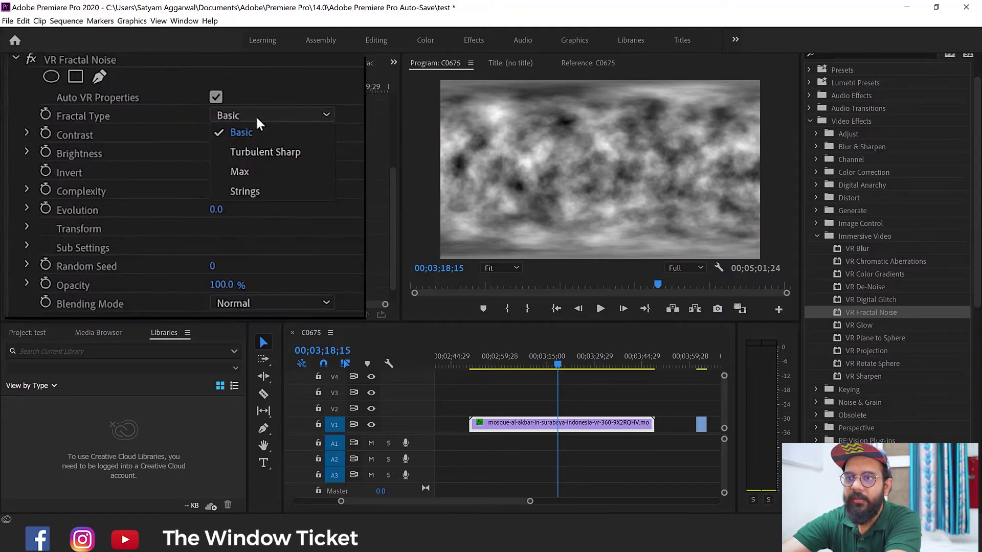
{"action": "left_click", "coordinate": [186, 186]}
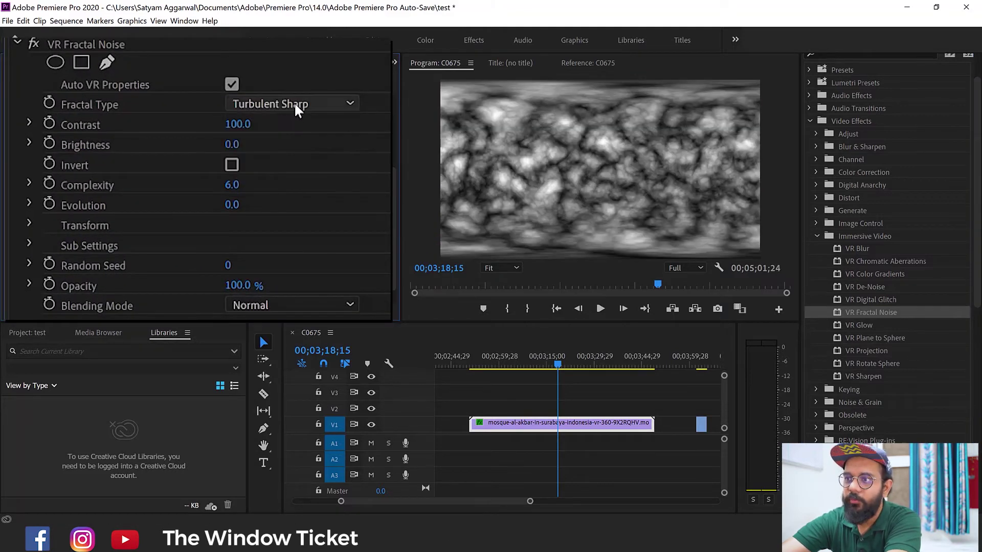
{"action": "left_click", "coordinate": [295, 108]}
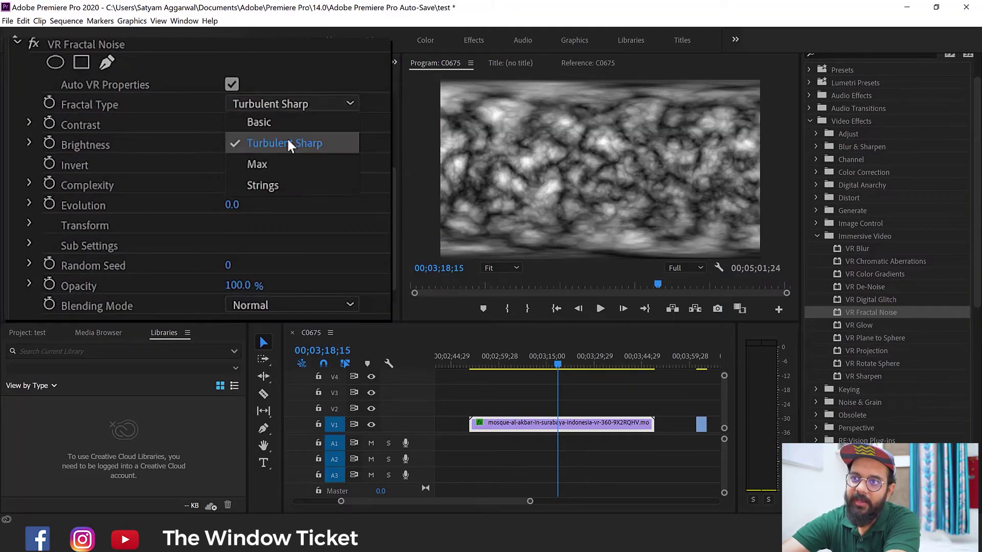
{"action": "left_click", "coordinate": [281, 165]}
{"action": "left_click", "coordinate": [303, 102]}
{"action": "left_click", "coordinate": [288, 187]}
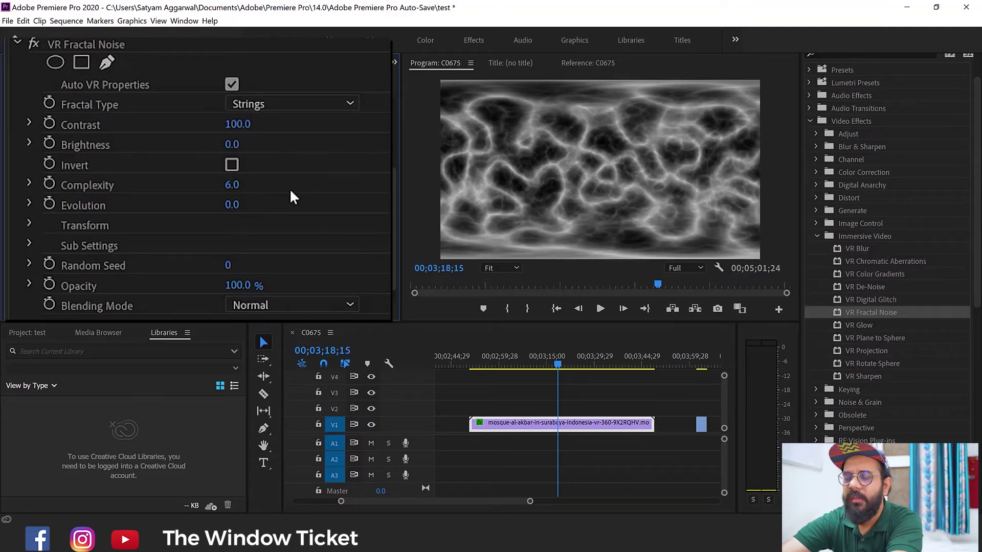
{"action": "mouse_move", "coordinate": [238, 124]}
{"action": "left_mouse_down"}
{"action": "mouse_move", "coordinate": [306, 124]}
{"action": "mouse_move", "coordinate": [276, 124]}
{"action": "mouse_move", "coordinate": [246, 146]}
{"action": "left_mouse_up"}
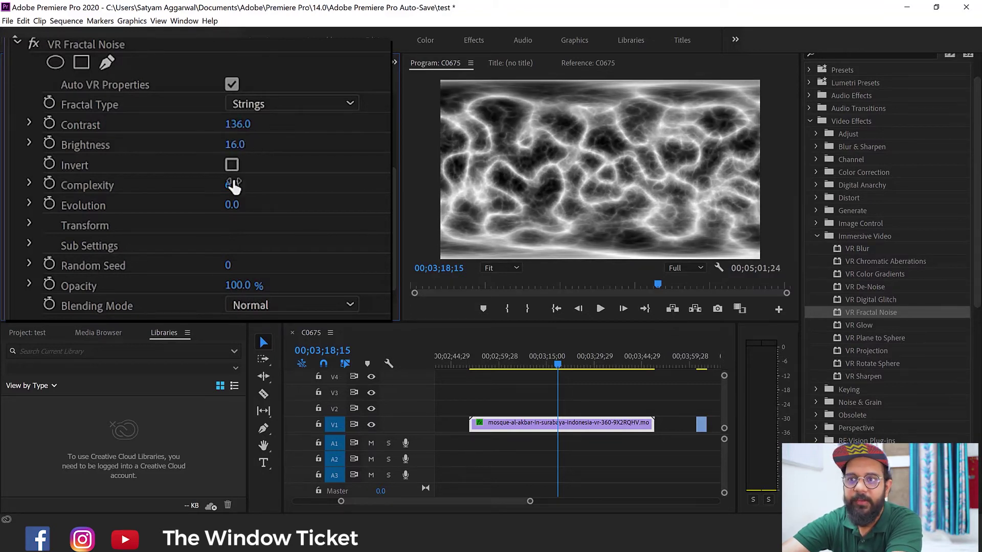
Set Complexity 10, Evolution -18° and Random Seed 68, after toggling Invert on and off.
{"action": "scroll", "coordinate": [127, 152], "scroll_direction": "down", "scroll_amount": 1}
{"action": "left_click", "coordinate": [232, 133]}
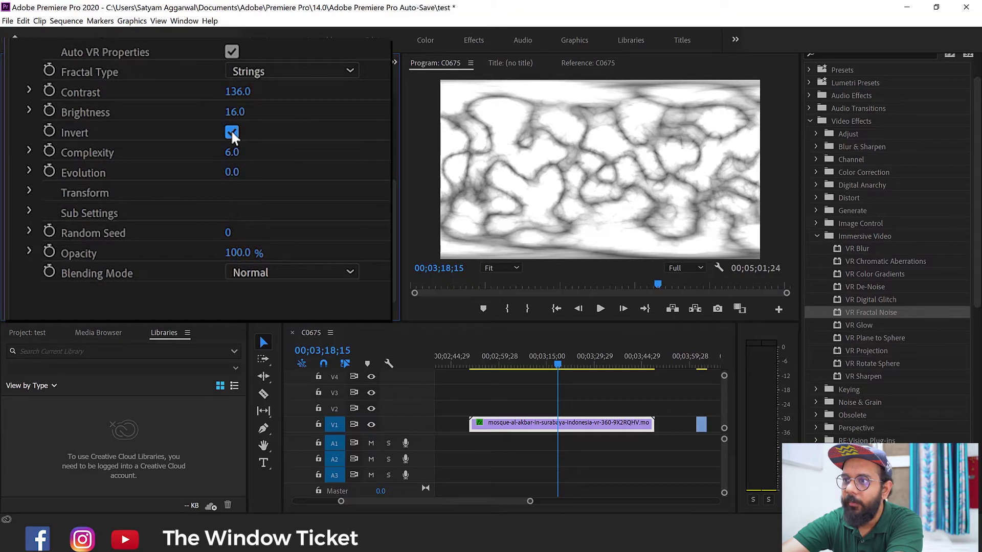
{"action": "left_click", "coordinate": [232, 133]}
{"action": "left_click_drag", "start_coordinate": [233, 153], "coordinate": [339, 138]}
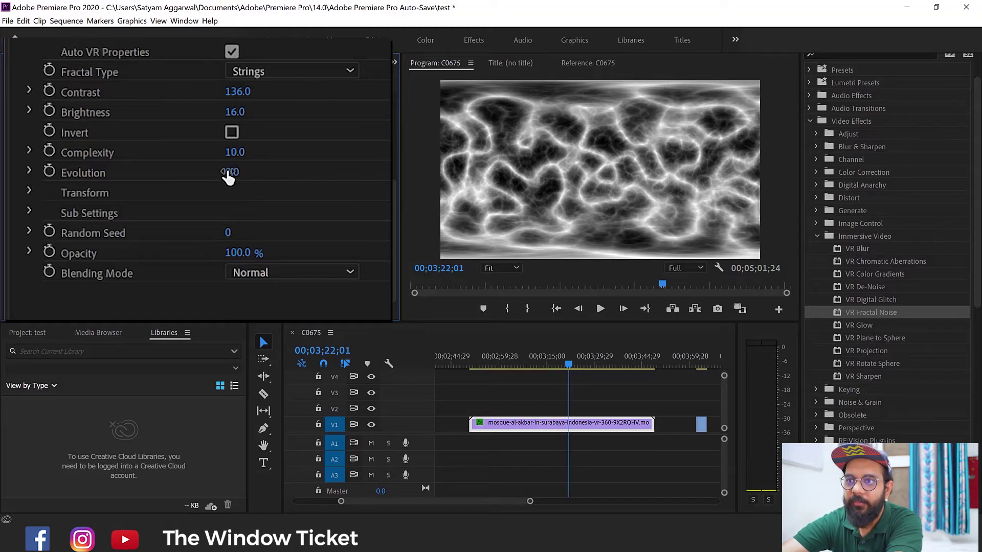
{"action": "left_click_drag", "start_coordinate": [228, 177], "coordinate": [212, 179]}
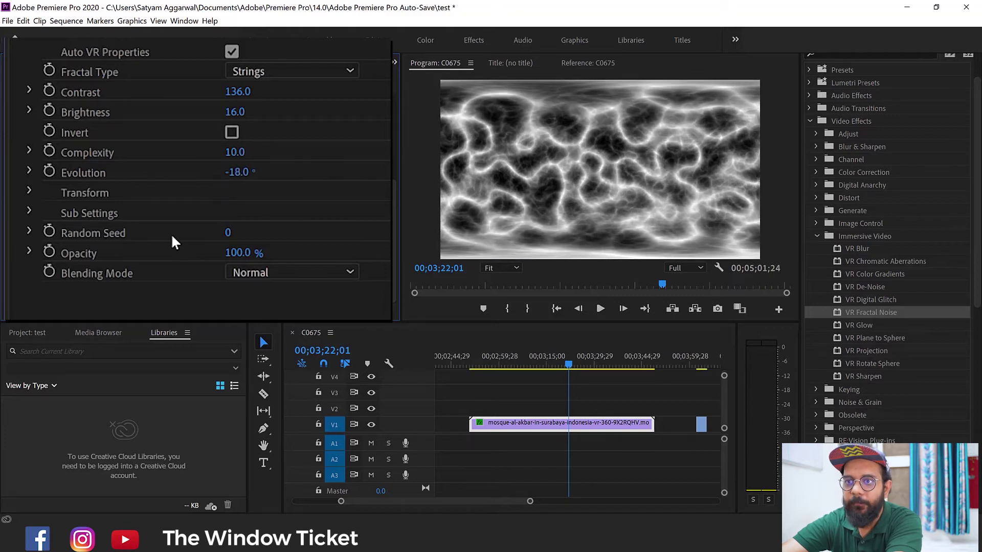
{"action": "mouse_move", "coordinate": [229, 235]}
{"action": "left_mouse_down"}
{"action": "mouse_move", "coordinate": [324, 229]}
{"action": "mouse_move", "coordinate": [196, 246]}
{"action": "left_mouse_up"}
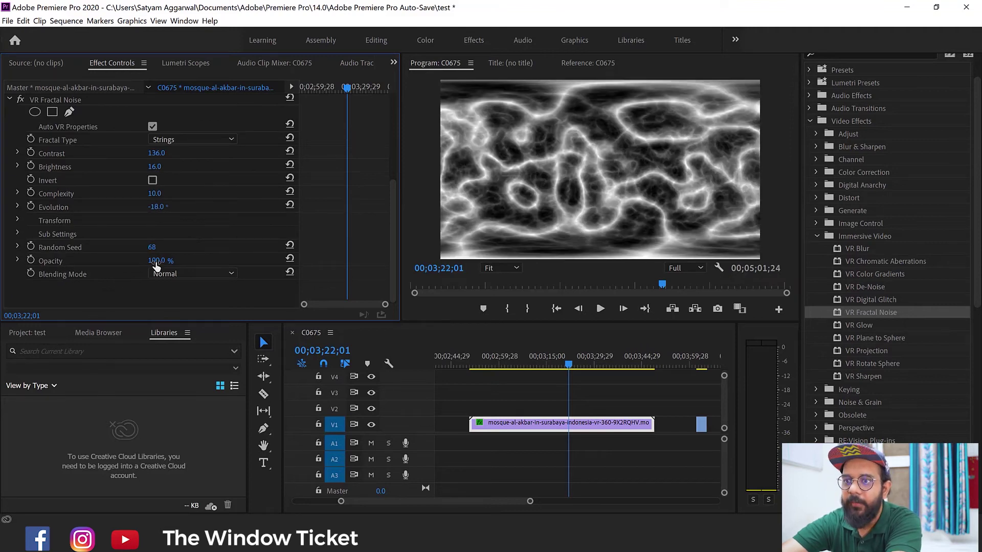
{"action": "left_click", "coordinate": [164, 275]}
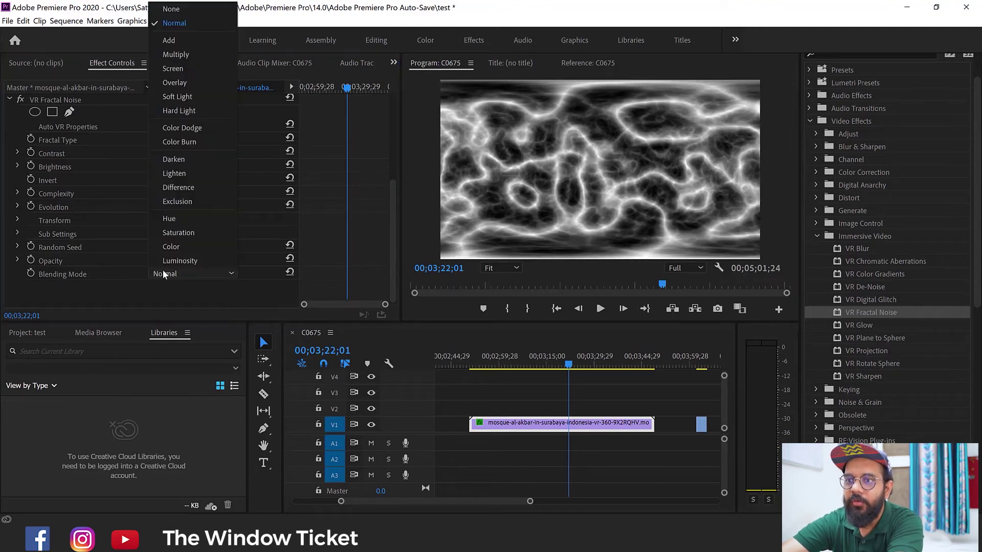
Blend the fractal noise with Screen, invert it, and lower its opacity.
{"action": "left_click", "coordinate": [207, 74]}
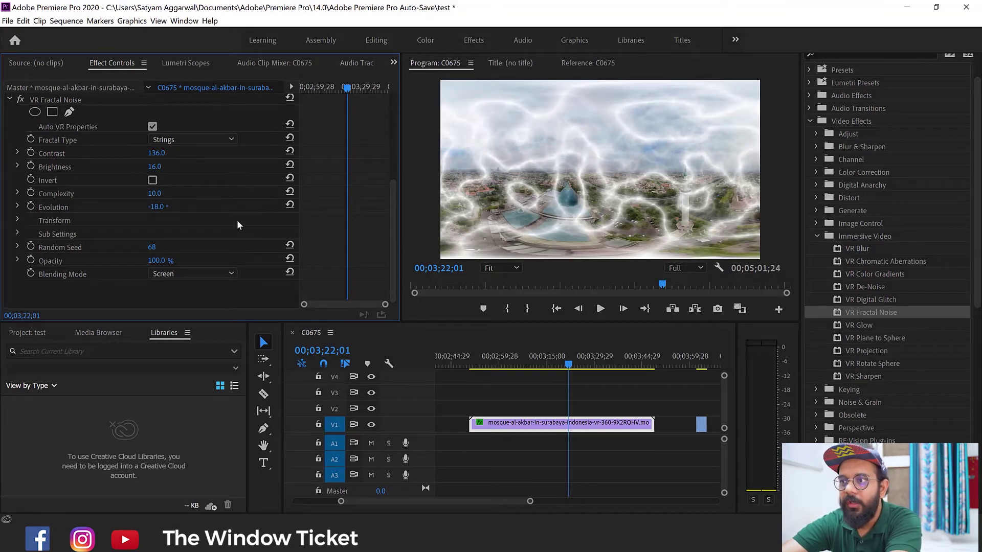
{"action": "scroll", "coordinate": [237, 222], "scroll_direction": "up", "scroll_amount": 2}
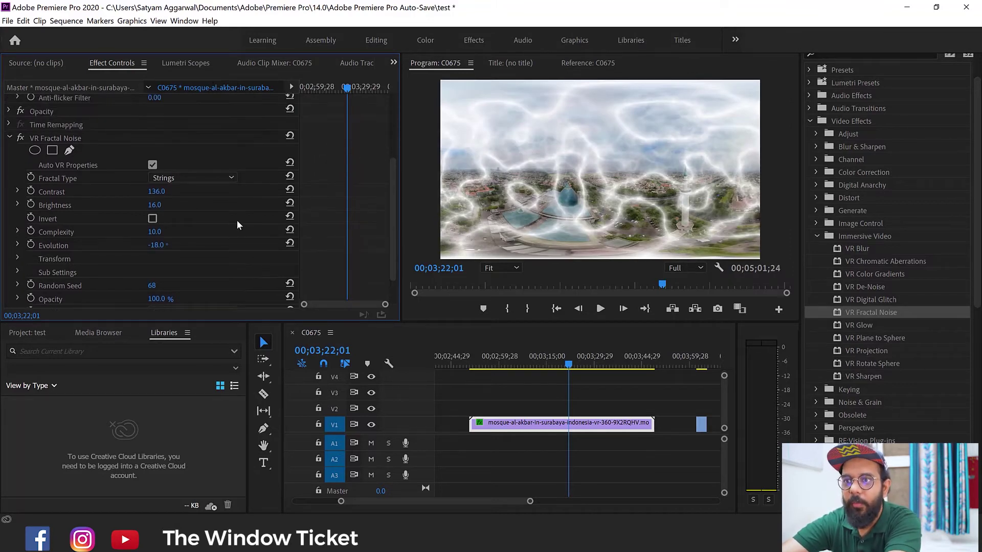
{"action": "left_click", "coordinate": [152, 220]}
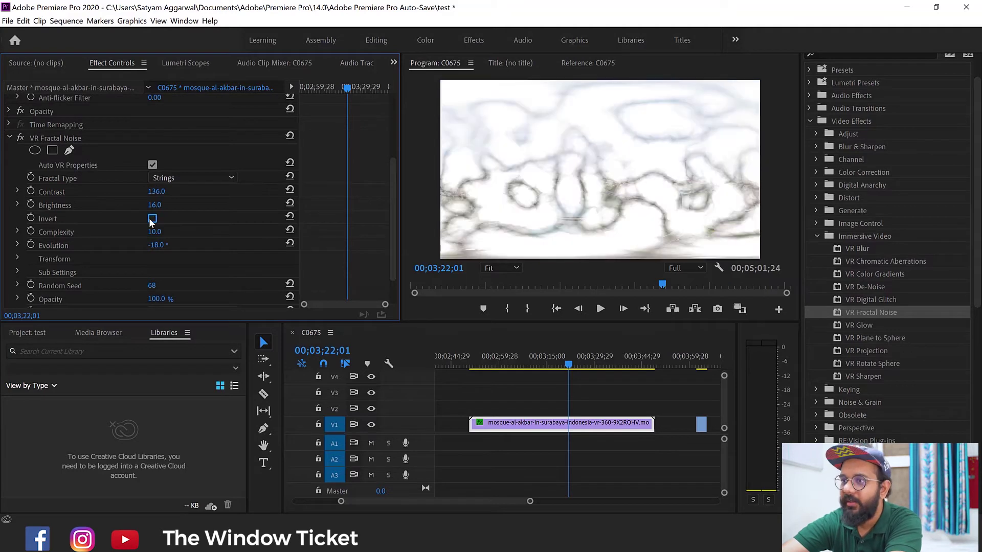
{"action": "scroll", "coordinate": [273, 226], "scroll_direction": "down", "scroll_amount": 2}
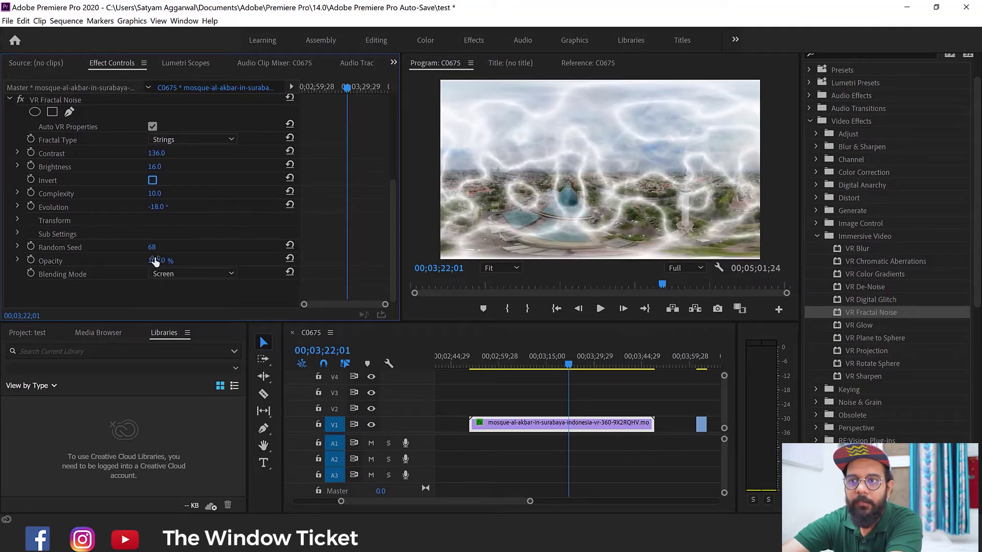
{"action": "left_click_drag", "start_coordinate": [130, 262], "coordinate": [129, 263]}
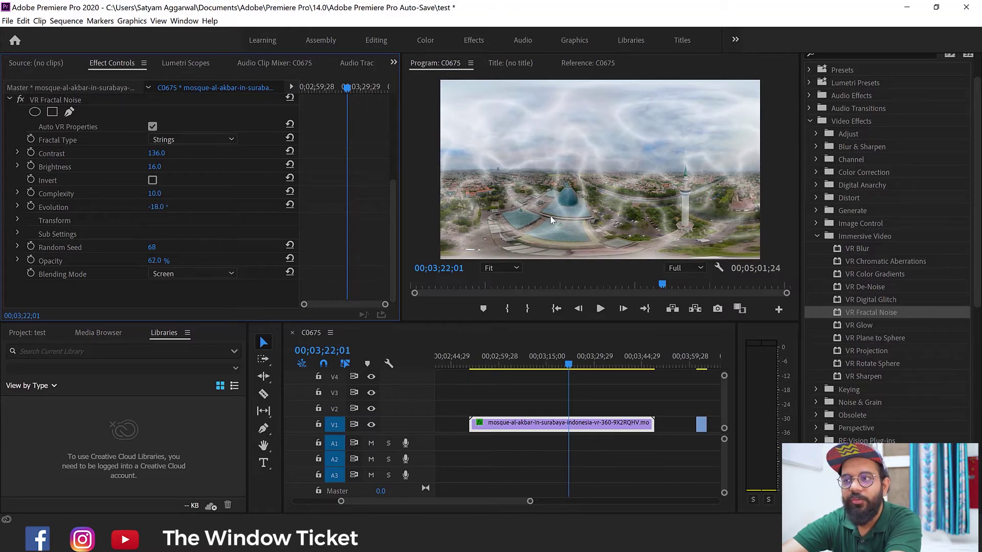
Move to a later point in the clip and delete VR Fractal Noise.
{"action": "left_click_drag", "start_coordinate": [558, 353], "coordinate": [588, 354]}
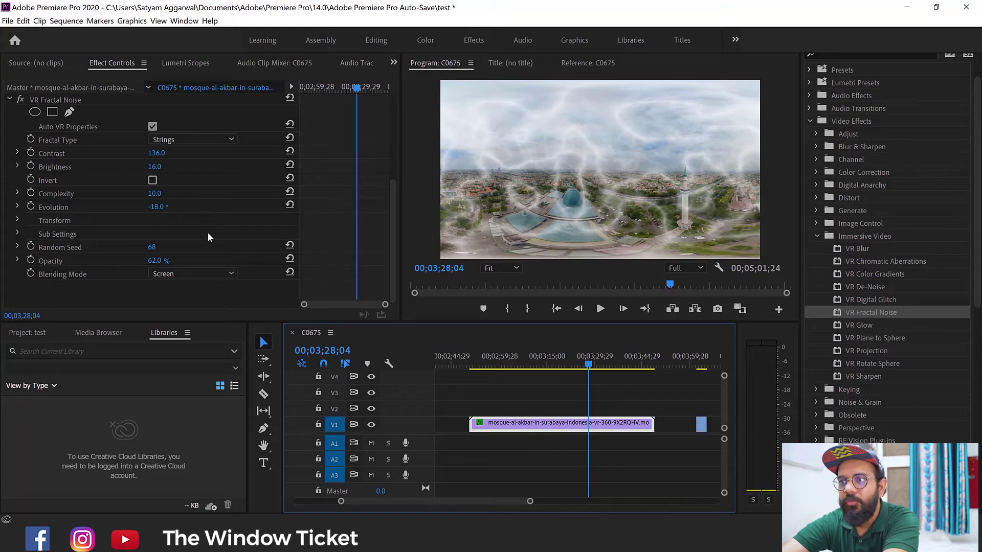
{"action": "scroll", "coordinate": [213, 229], "scroll_direction": "up", "scroll_amount": 3}
{"action": "left_click", "coordinate": [77, 176]}
{"action": "key", "text": "Delete"}
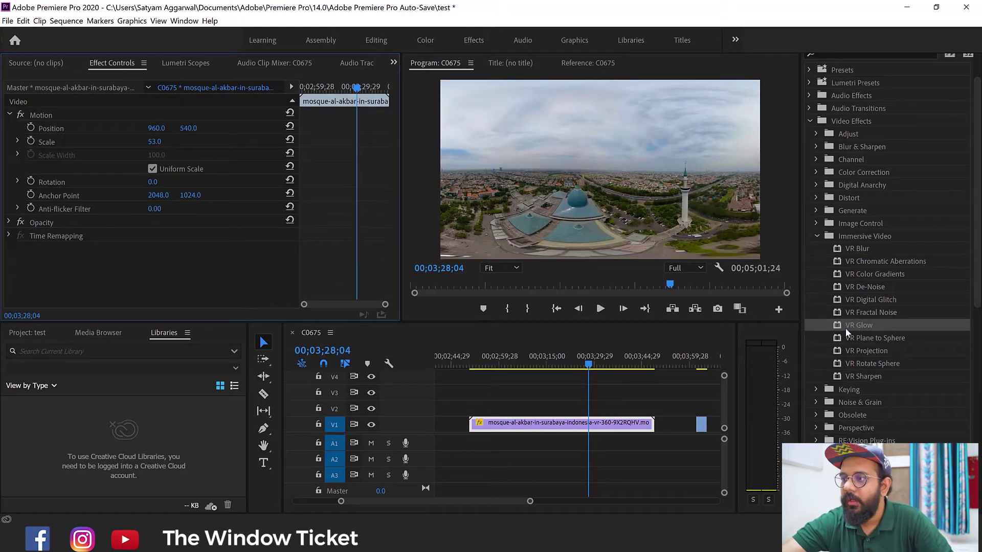
Apply VR Glow with Luma Threshold 0.10 and a pure red tint colour.
{"action": "left_click_drag", "start_coordinate": [846, 327], "coordinate": [577, 433]}
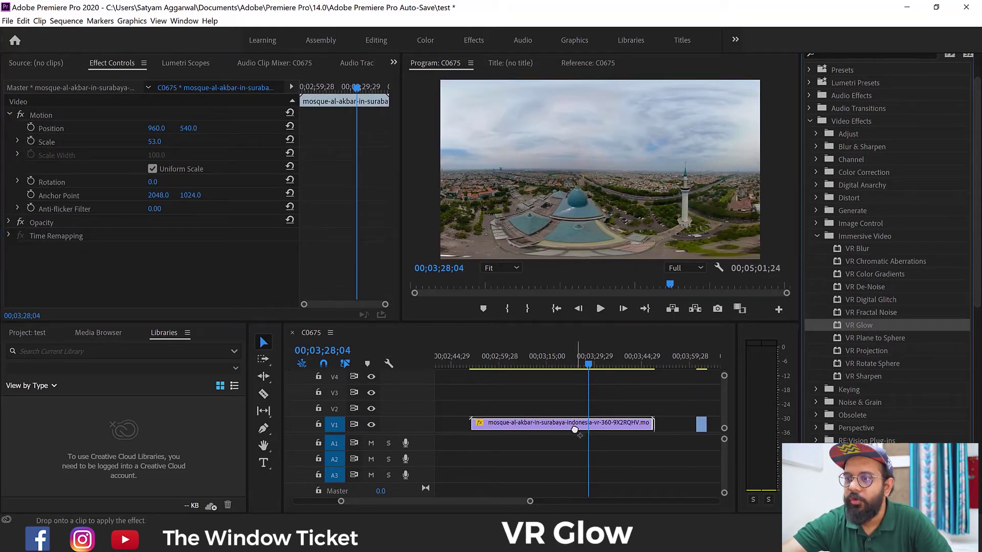
{"action": "scroll", "coordinate": [193, 255], "scroll_direction": "down", "scroll_amount": 3}
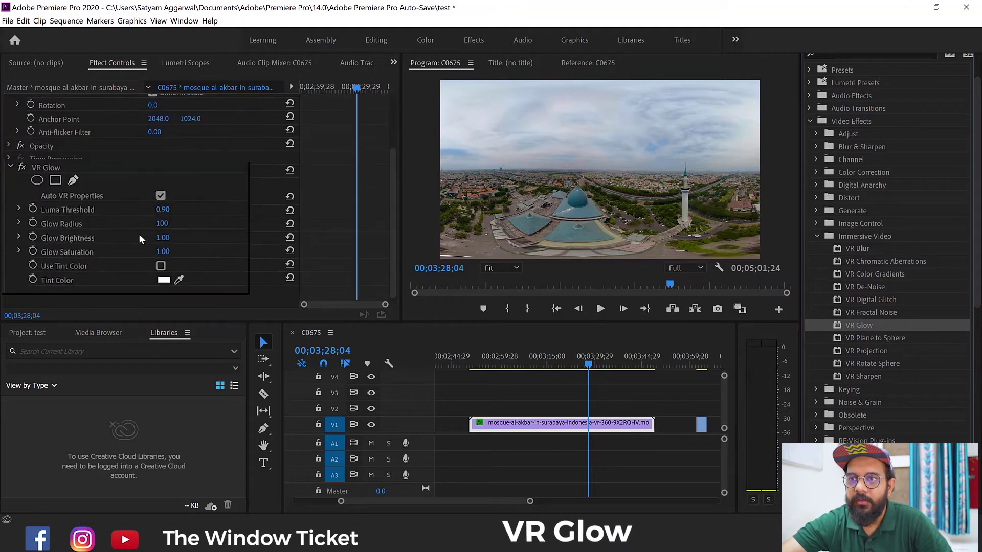
{"action": "left_click_drag", "start_coordinate": [237, 181], "coordinate": [227, 183]}
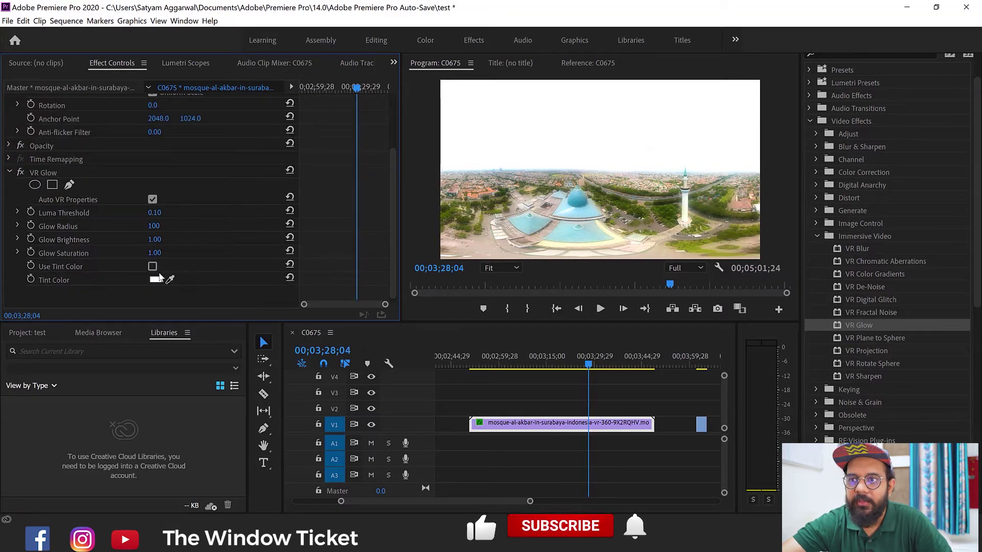
{"action": "left_click", "coordinate": [153, 266]}
{"action": "left_click", "coordinate": [156, 279]}
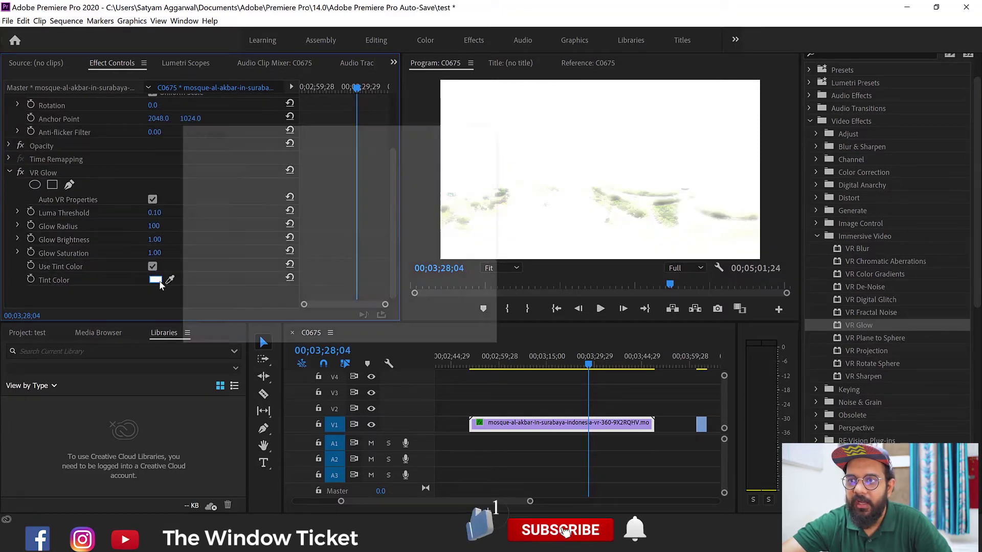
{"action": "left_click_drag", "start_coordinate": [293, 249], "coordinate": [347, 320]}
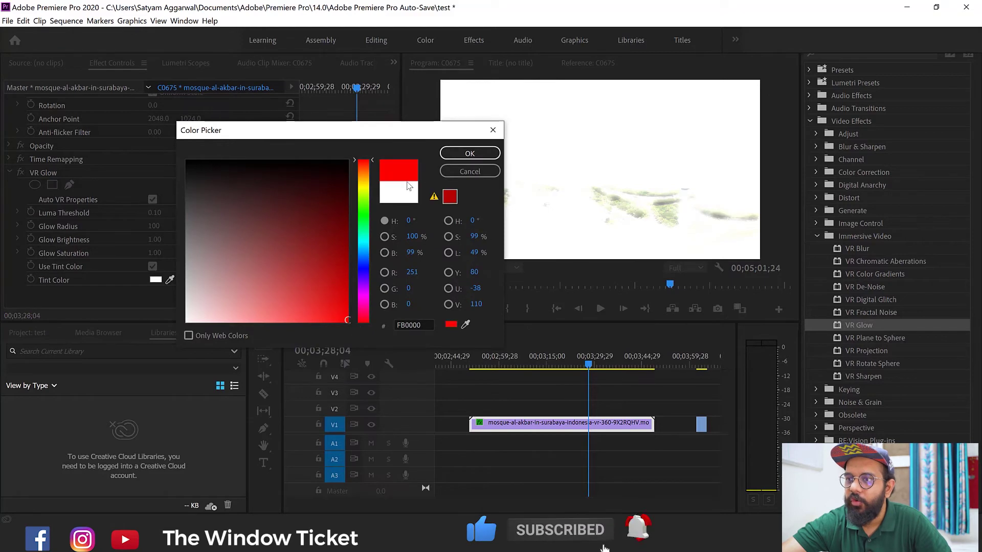
{"action": "left_click", "coordinate": [460, 154]}
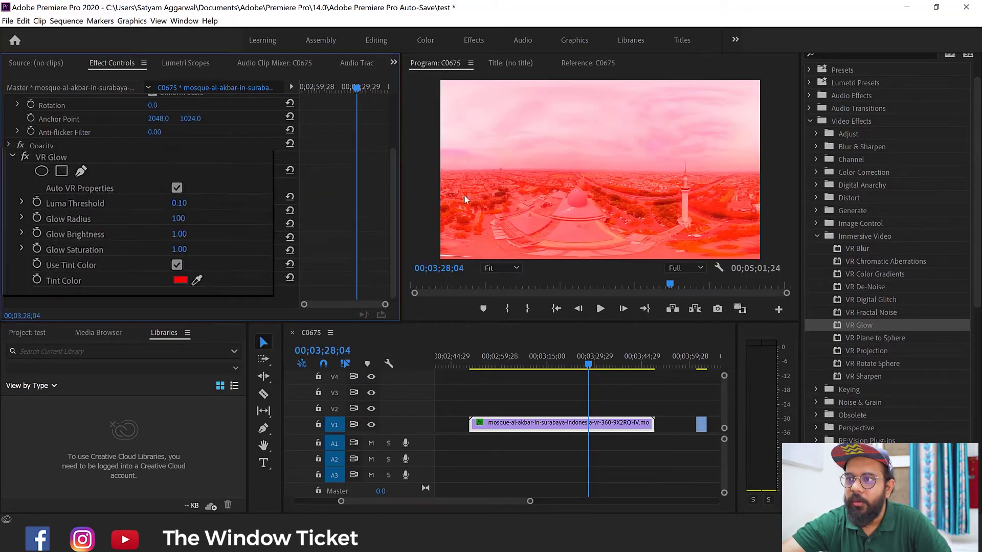
Set glow Radius 77, Brightness 2.40, Saturation 1.50 and Luma Threshold 0.50, then preview it.
{"action": "left_click_drag", "start_coordinate": [246, 203], "coordinate": [211, 204]}
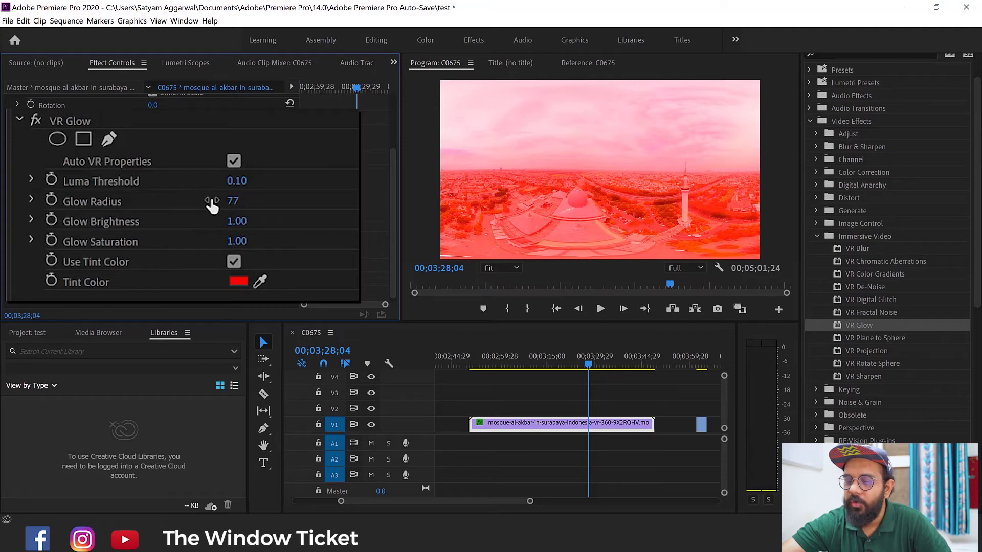
{"action": "left_click_drag", "start_coordinate": [239, 220], "coordinate": [224, 221]}
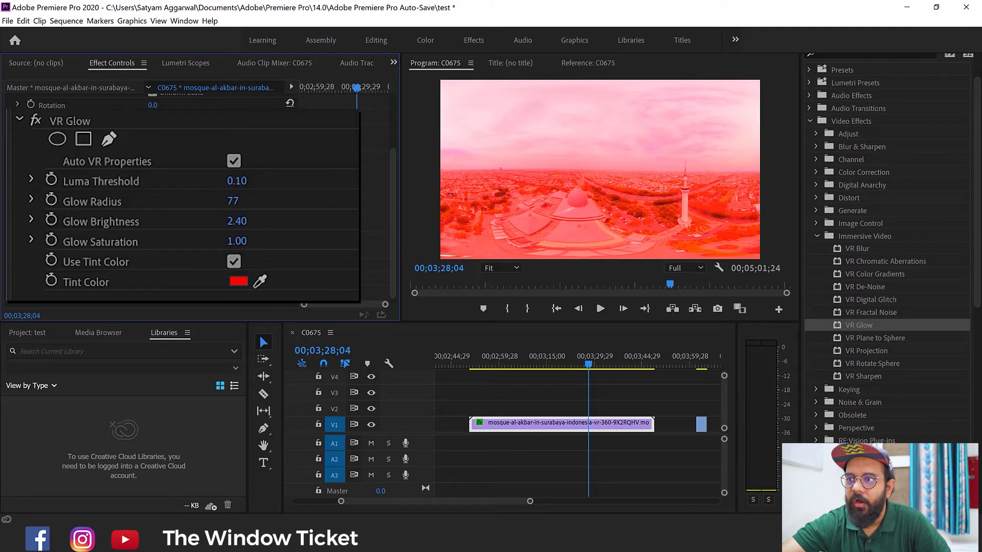
{"action": "mouse_move", "coordinate": [241, 246]}
{"action": "left_mouse_down"}
{"action": "mouse_move", "coordinate": [232, 244]}
{"action": "mouse_move", "coordinate": [269, 245]}
{"action": "left_mouse_up"}
{"action": "left_click_drag", "start_coordinate": [240, 187], "coordinate": [286, 176]}
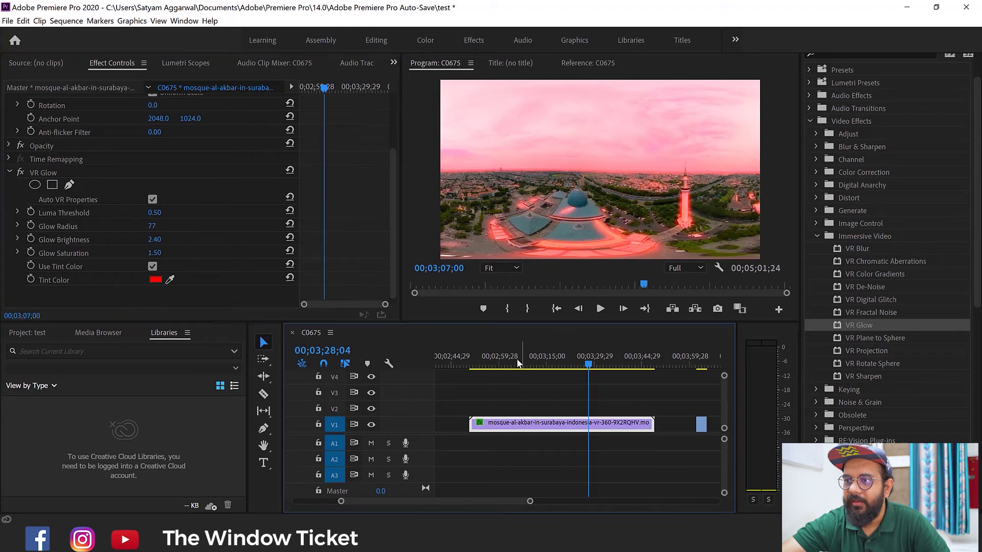
{"action": "left_click_drag", "start_coordinate": [517, 364], "coordinate": [566, 362]}
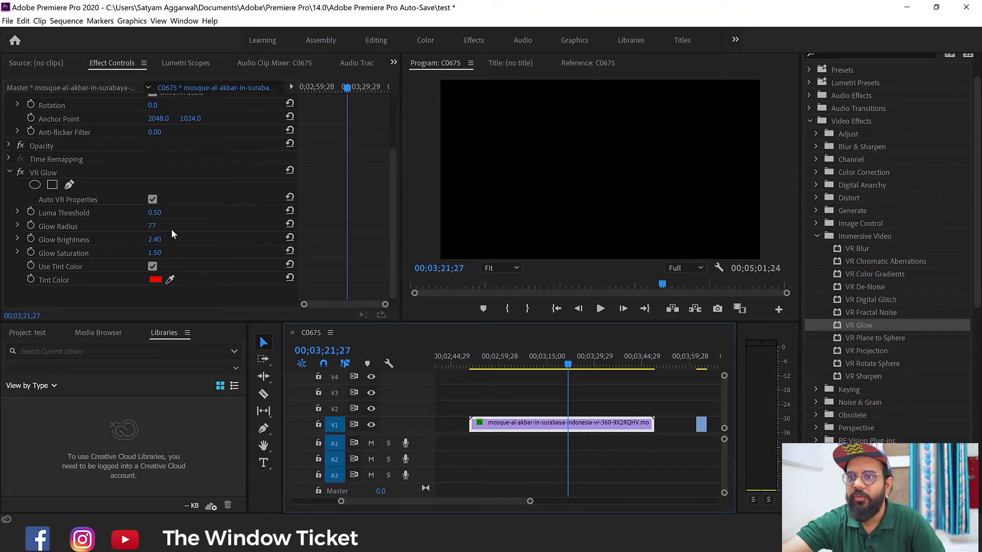
{"action": "left_click", "coordinate": [153, 200]}
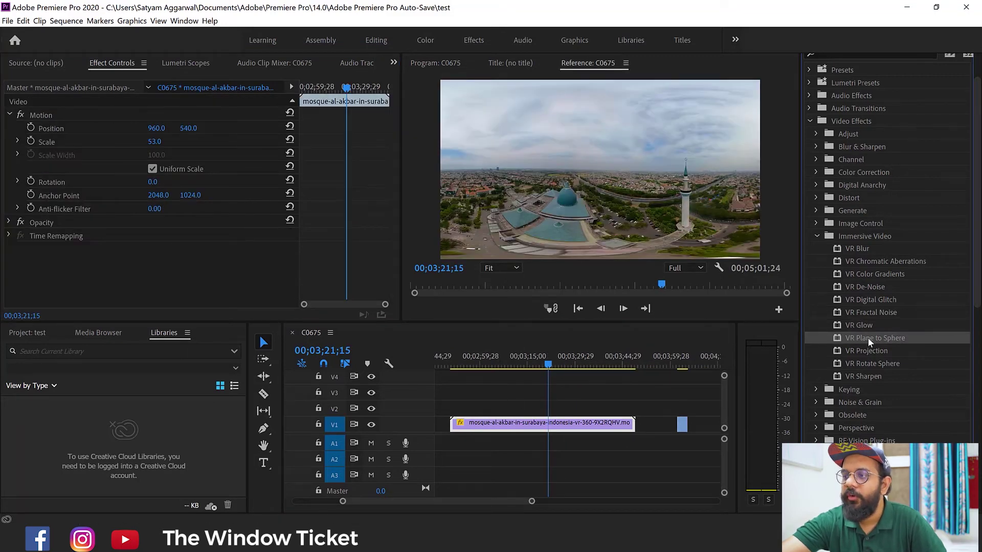
Apply VR Plane to Sphere at Scale 166 degrees, then replace it with VR Projection.
{"action": "left_click_drag", "start_coordinate": [868, 337], "coordinate": [511, 421]}
{"action": "scroll", "coordinate": [220, 265], "scroll_direction": "down", "scroll_amount": 3}
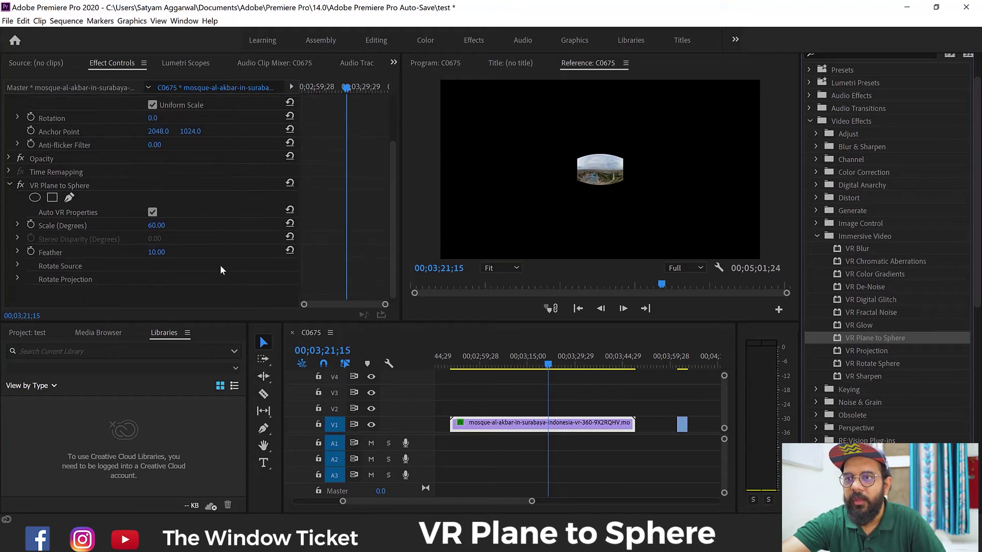
{"action": "mouse_move", "coordinate": [156, 219]}
{"action": "left_mouse_down"}
{"action": "mouse_move", "coordinate": [215, 220]}
{"action": "mouse_move", "coordinate": [225, 192]}
{"action": "left_mouse_up"}
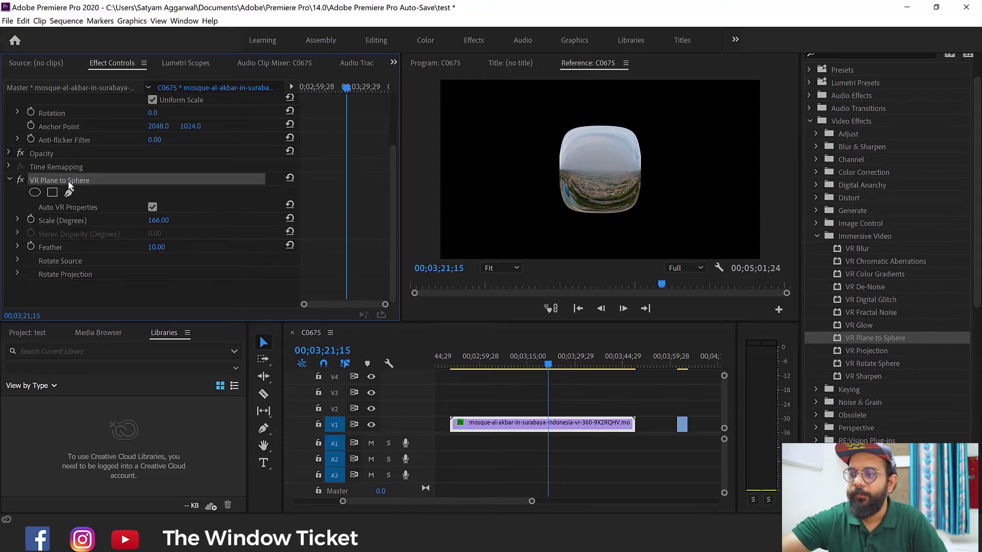
{"action": "key", "text": "Delete"}
{"action": "left_click_drag", "start_coordinate": [866, 352], "coordinate": [479, 419]}
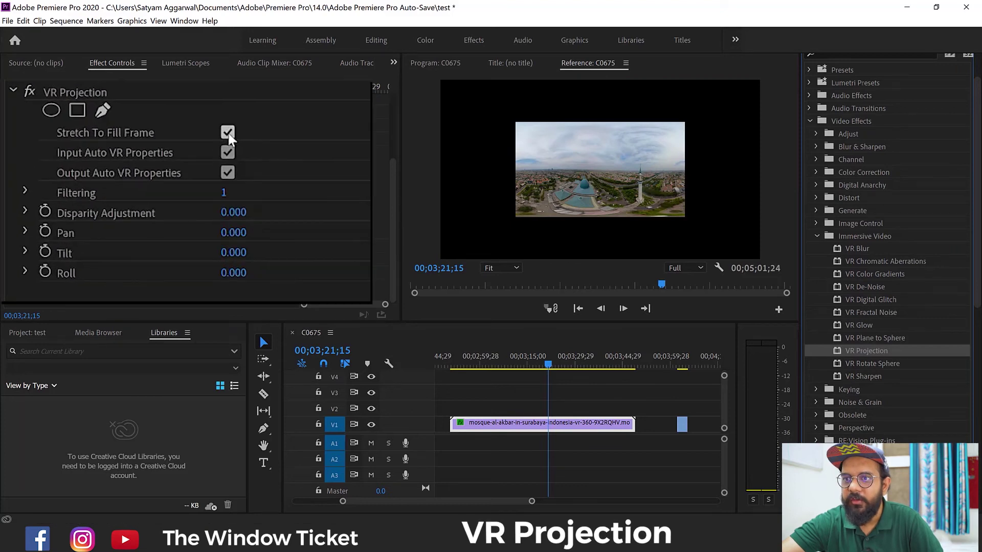
Untick Stretch To Fill Frame, pan to 179, tilt to 39, then swap in VR Rotate Sphere.
{"action": "left_click", "coordinate": [228, 133]}
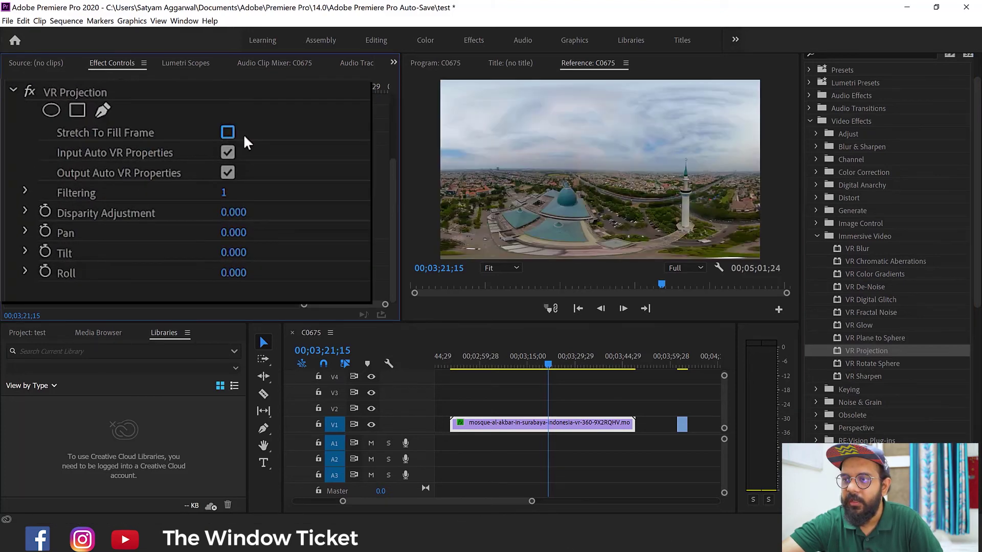
{"action": "left_click_drag", "start_coordinate": [234, 232], "coordinate": [302, 232]}
{"action": "left_click_drag", "start_coordinate": [239, 232], "coordinate": [213, 258]}
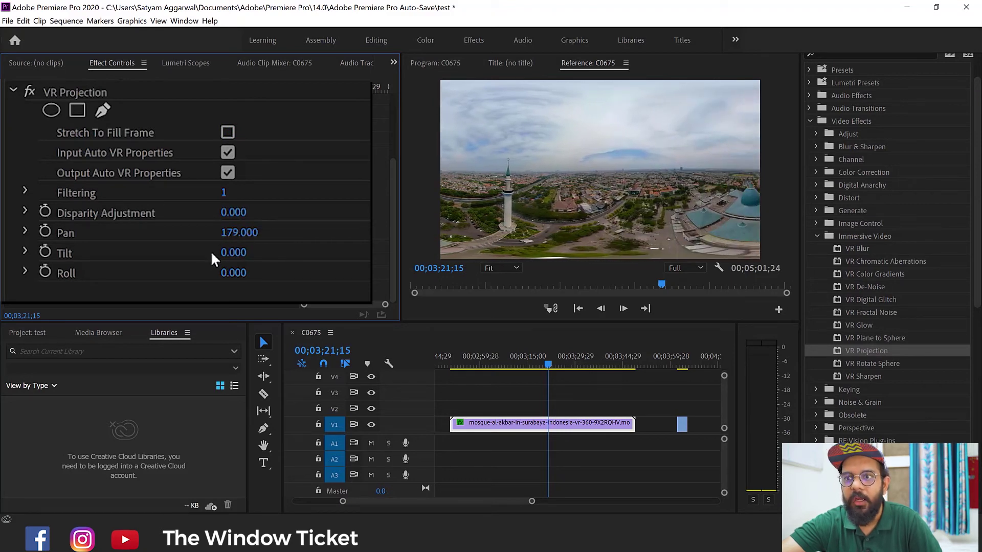
{"action": "left_click_drag", "start_coordinate": [233, 252], "coordinate": [287, 272]}
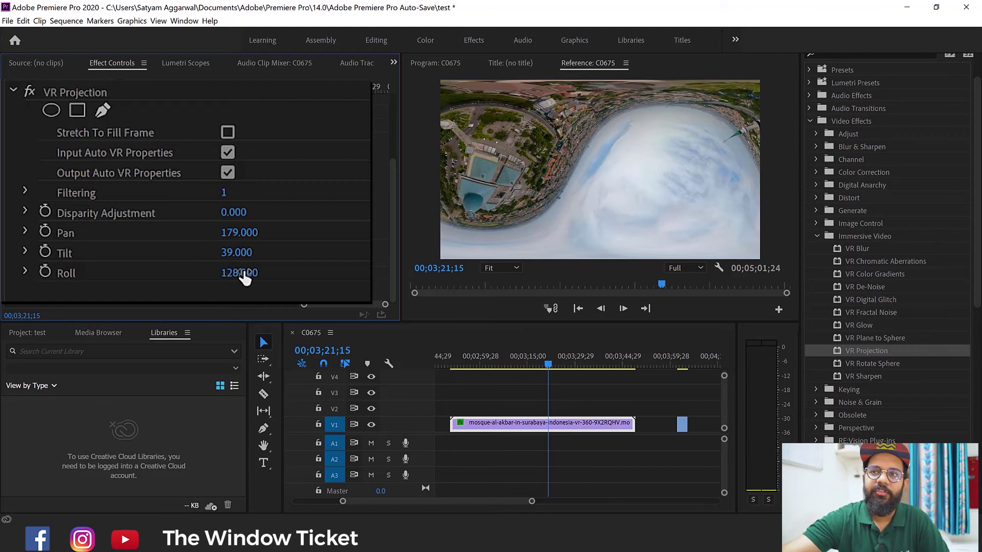
{"action": "scroll", "coordinate": [241, 274], "scroll_direction": "up", "scroll_amount": 5}
{"action": "key", "text": "Delete"}
{"action": "left_click_drag", "start_coordinate": [869, 364], "coordinate": [562, 423]}
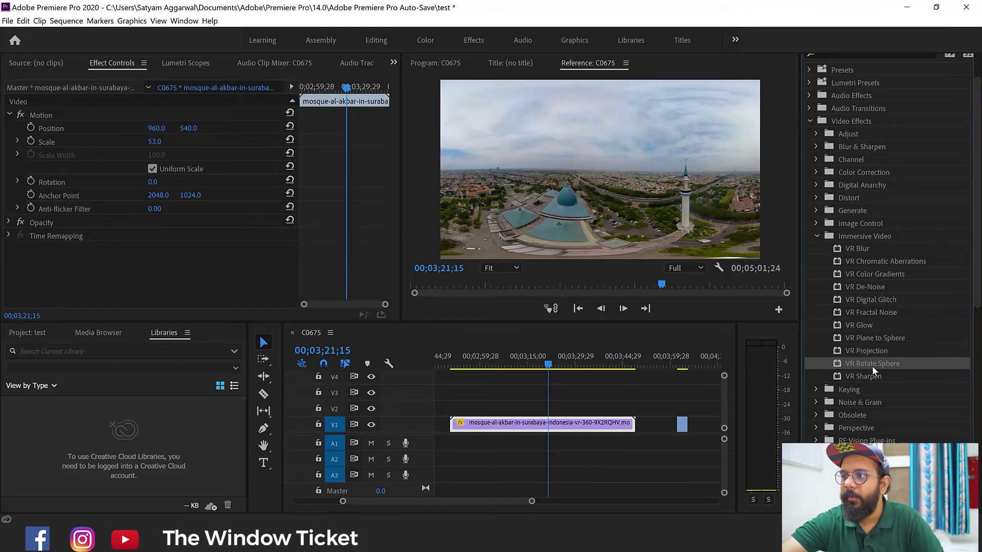
Apply VR Rotate Sphere to the mosque clip and set tilt 41°, pan 48°, roll 38°.
{"action": "left_click_drag", "start_coordinate": [562, 423], "coordinate": [563, 423]}
{"action": "scroll", "coordinate": [205, 230], "scroll_direction": "down", "scroll_amount": 3}
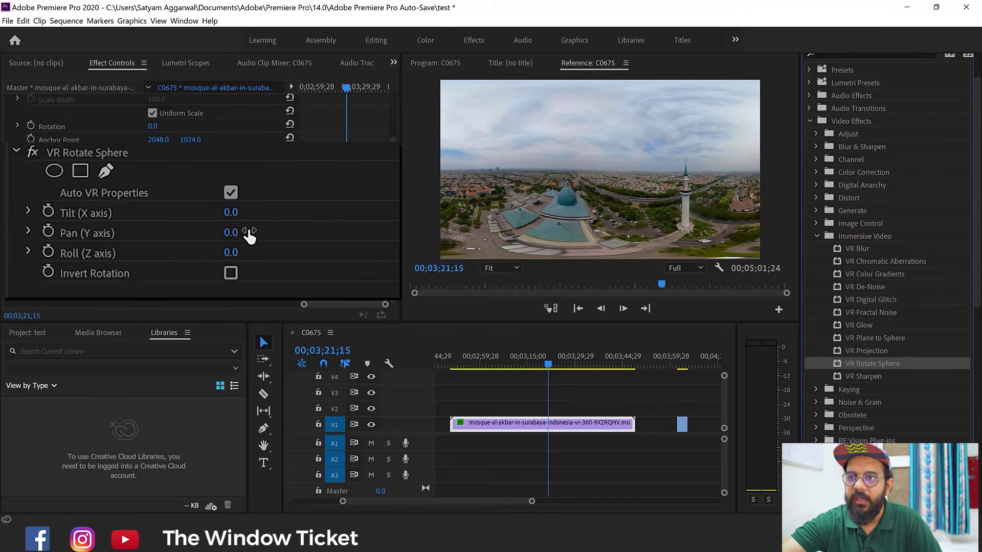
{"action": "left_click_drag", "start_coordinate": [231, 214], "coordinate": [252, 214]}
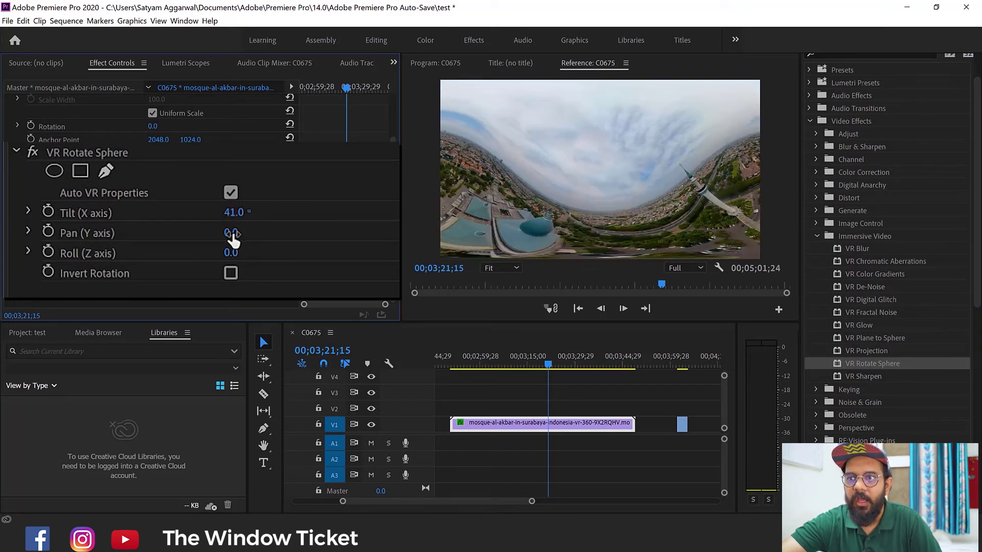
{"action": "mouse_move", "coordinate": [230, 233]}
{"action": "left_mouse_down"}
{"action": "mouse_move", "coordinate": [256, 233]}
{"action": "mouse_move", "coordinate": [247, 253]}
{"action": "left_mouse_up"}
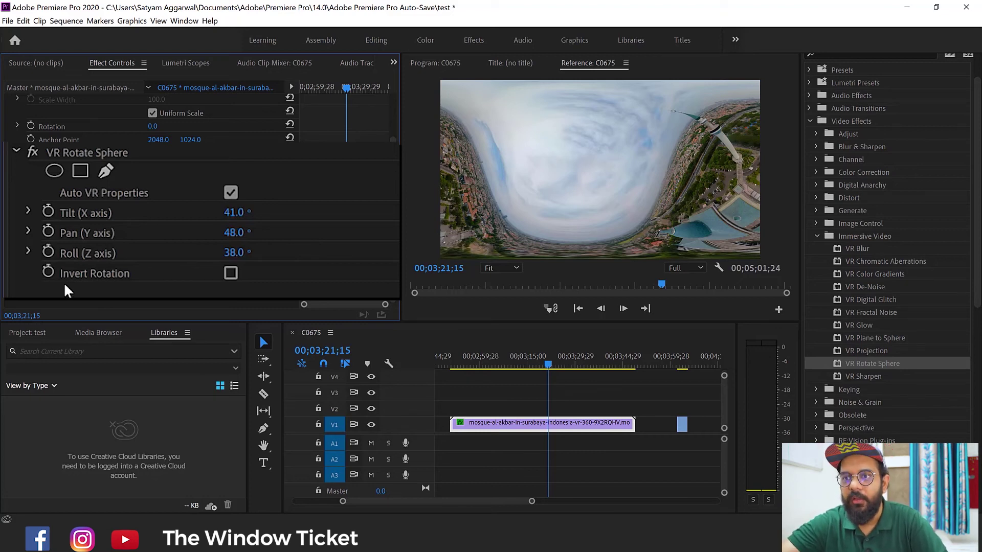
Try Invert Rotation, then delete VR Rotate Sphere and put VR Sharpen on the clip instead.
{"action": "left_click", "coordinate": [229, 273]}
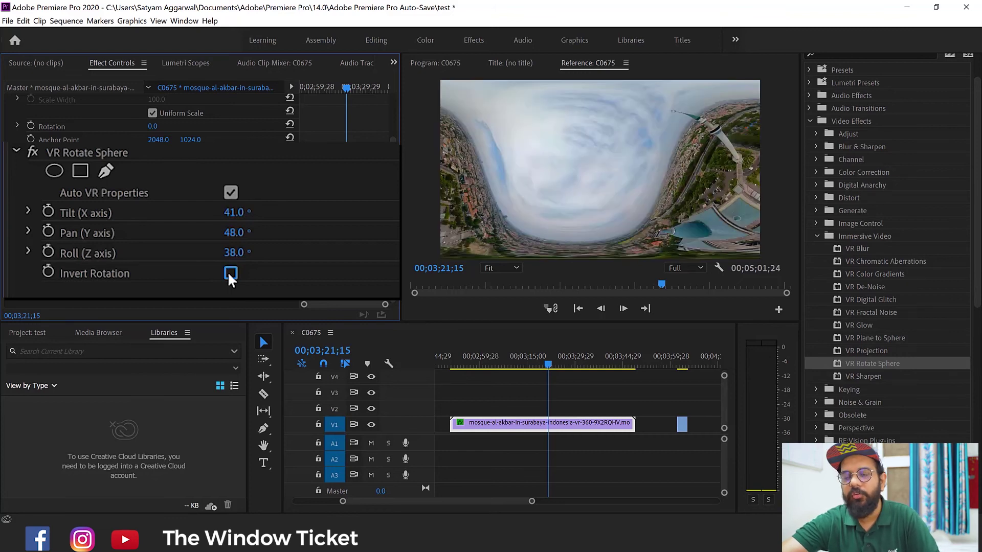
{"action": "key", "text": "Delete"}
{"action": "mouse_move", "coordinate": [857, 376]}
{"action": "left_mouse_down"}
{"action": "mouse_move", "coordinate": [713, 387]}
{"action": "mouse_move", "coordinate": [542, 424]}
{"action": "left_mouse_up"}
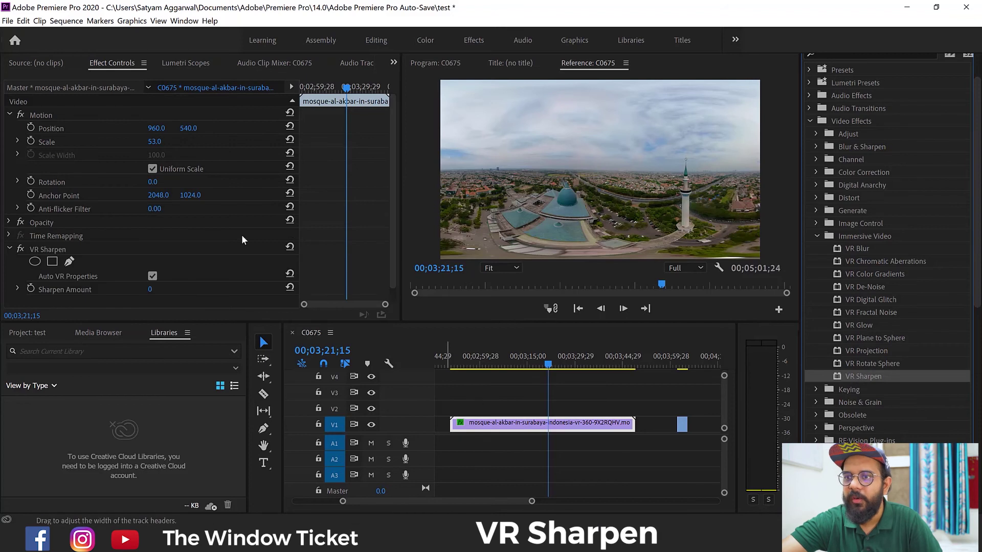
Enter 29 as the VR Sharpen amount and uncheck Auto VR Properties, exposing Monoscopic 360°×180° settings.
{"action": "scroll", "coordinate": [250, 244], "scroll_direction": "down", "scroll_amount": 1}
{"action": "left_click", "coordinate": [221, 275]}
{"action": "type", "text": "10"}
{"action": "key", "text": "Return"}
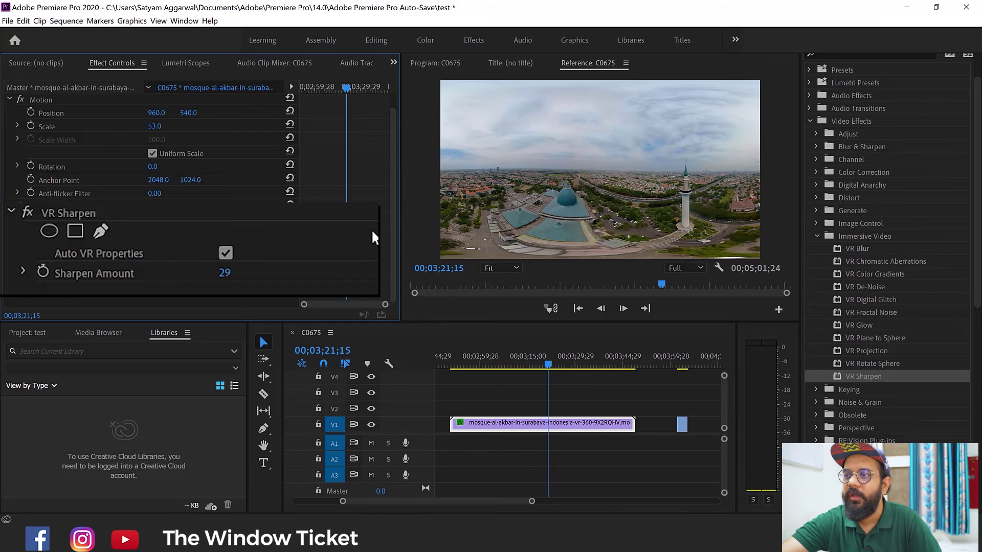
{"action": "left_click", "coordinate": [155, 259]}
{"action": "scroll", "coordinate": [179, 250], "scroll_direction": "down", "scroll_amount": 2}
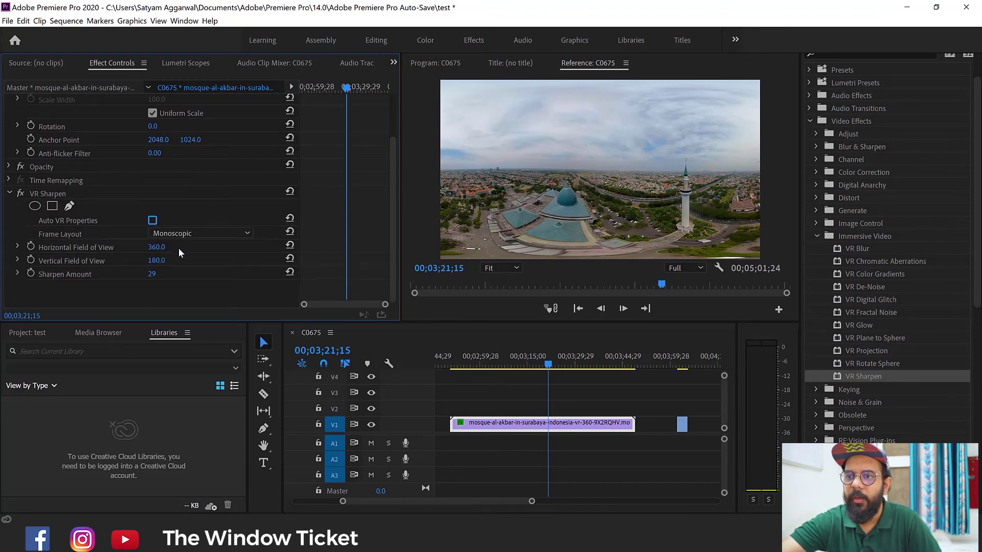